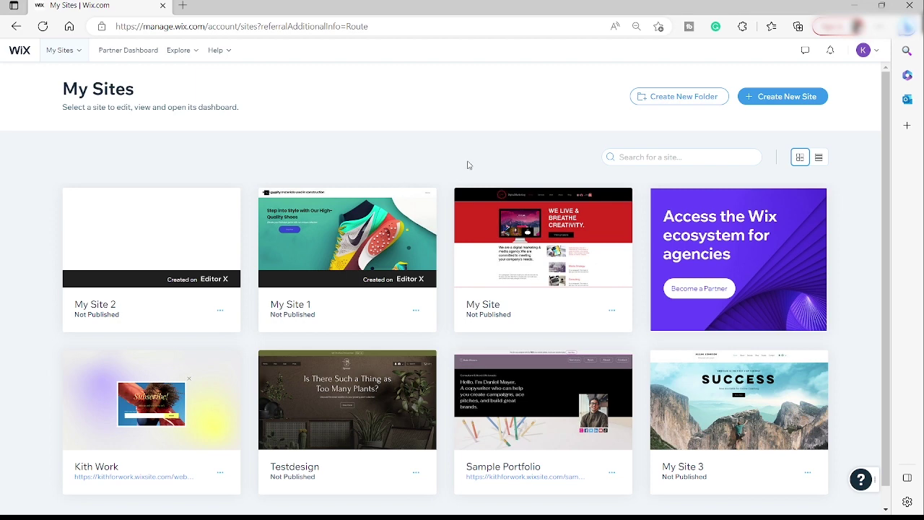
Create a new site on the Editor X platform, starting from the Blank Canvas template
click(782, 105)
click(798, 99)
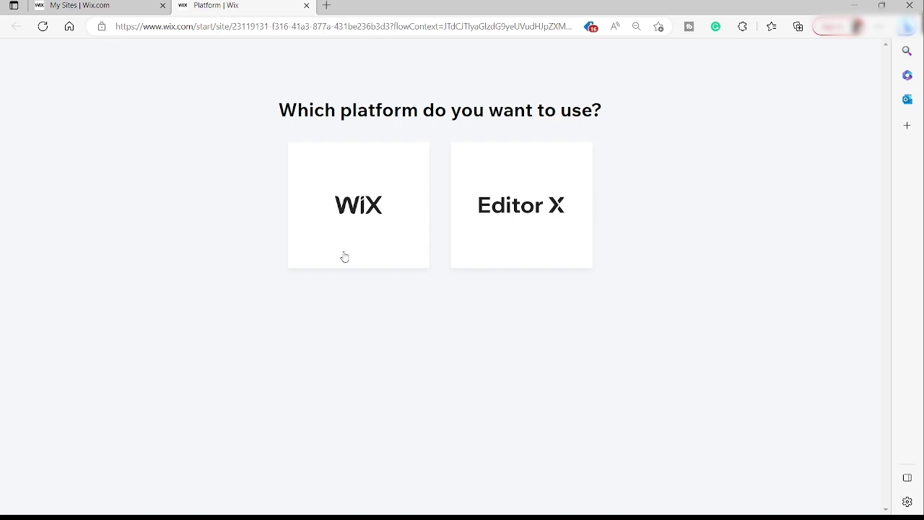
click(520, 234)
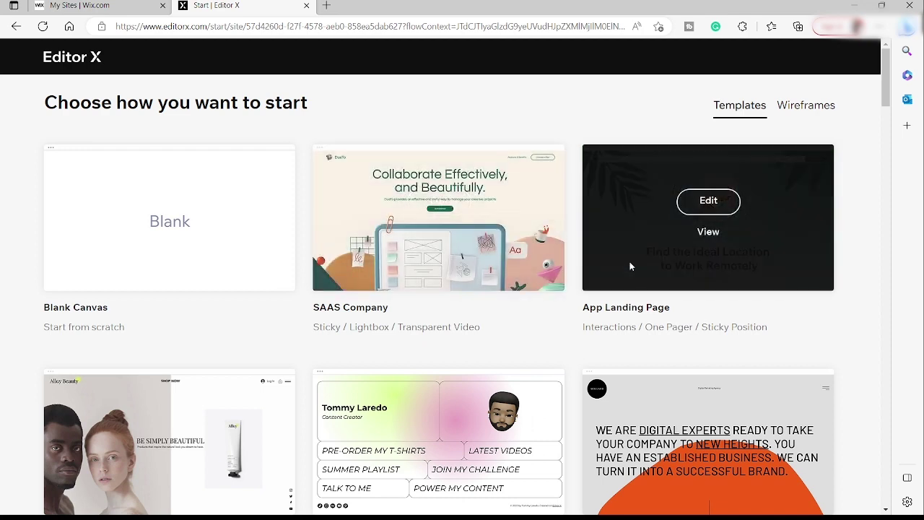
scroll(630, 262, down, 3)
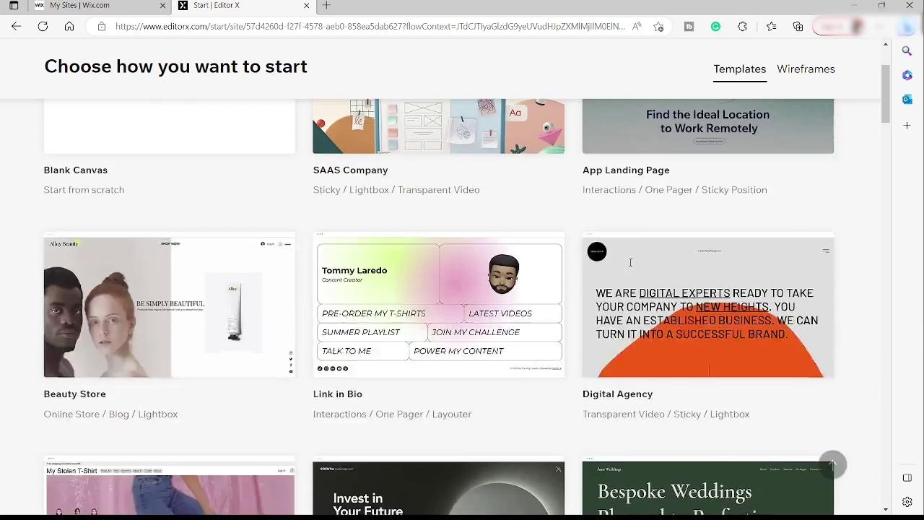
scroll(630, 261, down, 2)
scroll(511, 273, up, 4)
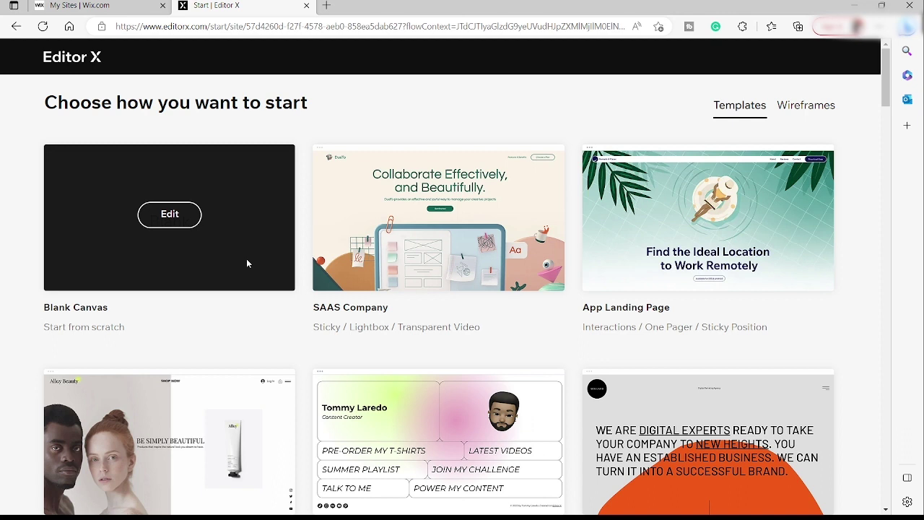
click(169, 218)
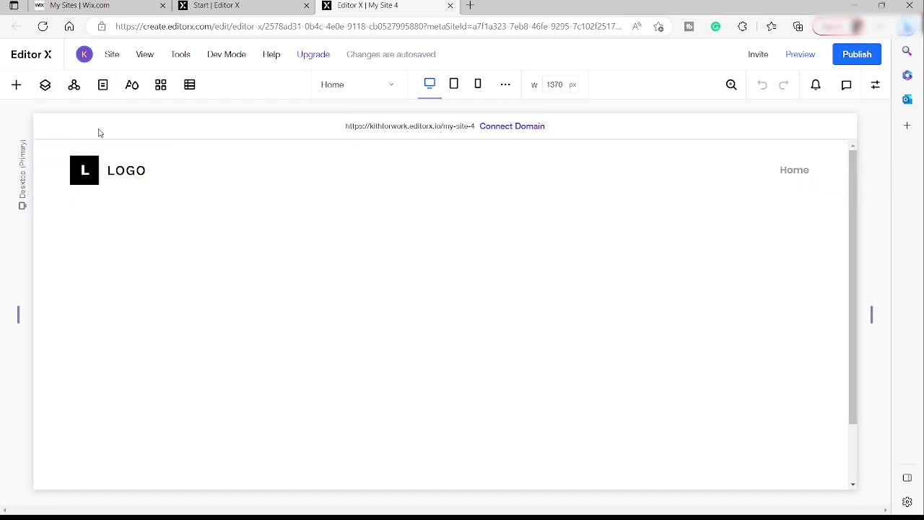
Examine the layers of the Home page and the site masters for headers and footers
click(45, 85)
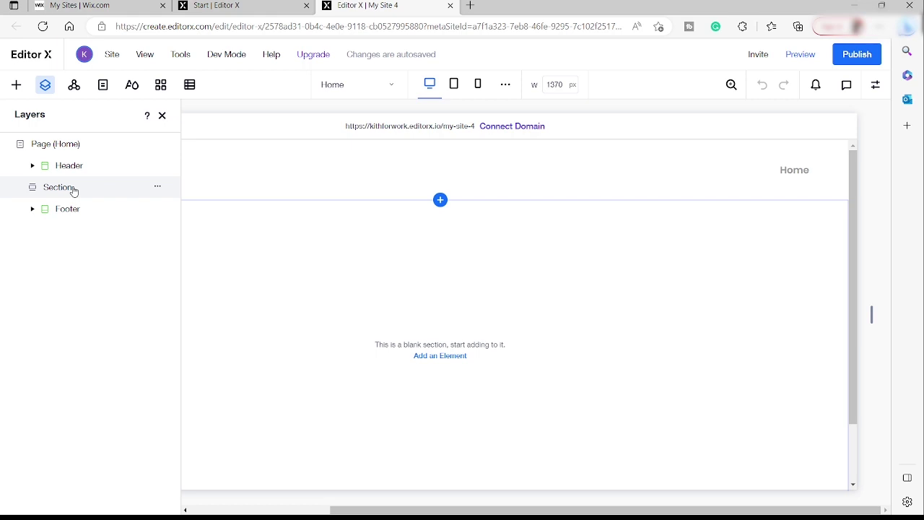
click(75, 87)
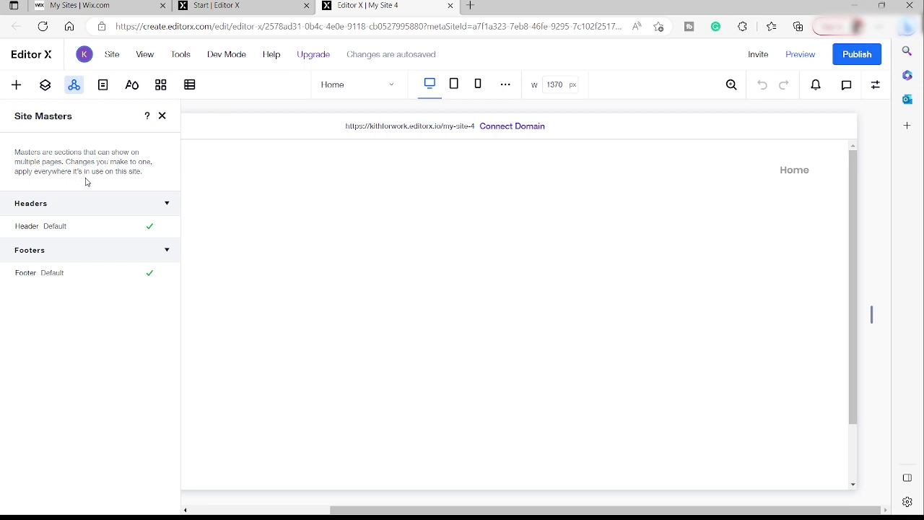
mouse_move(63, 235)
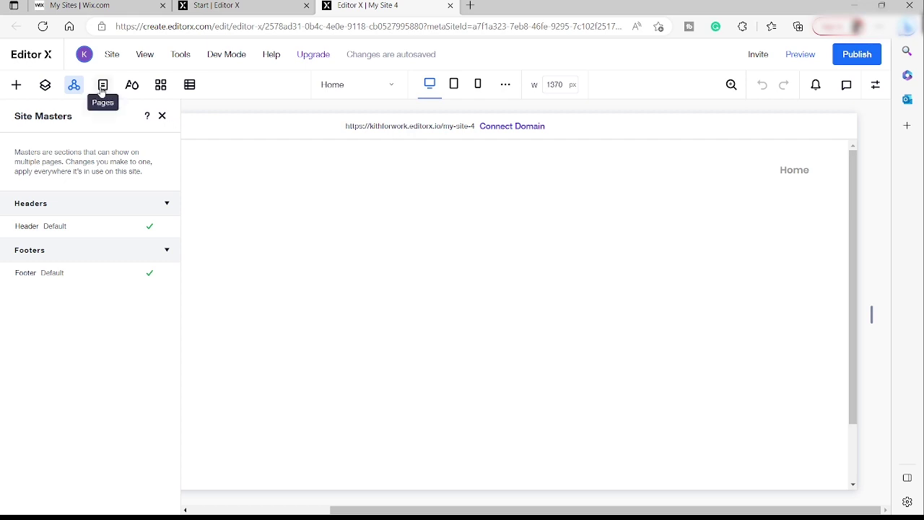
Add a standard blank page to the site and name it About Me
click(101, 88)
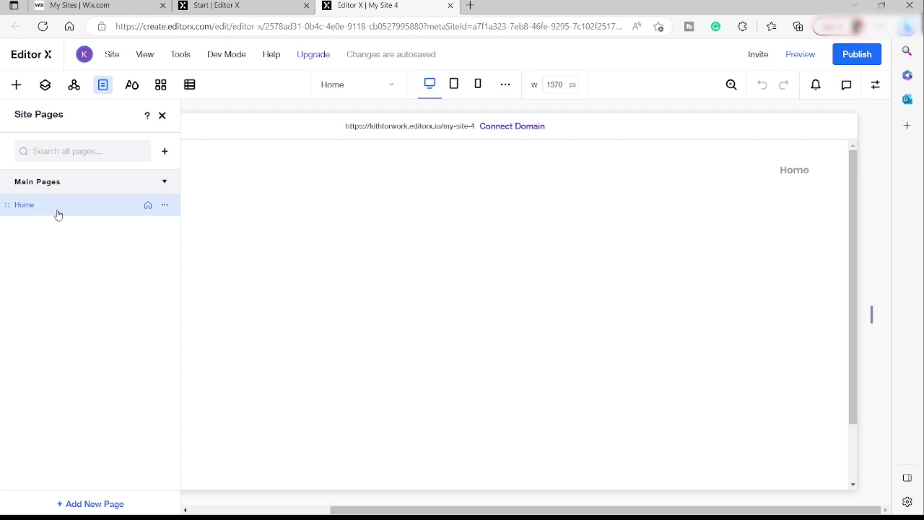
click(166, 154)
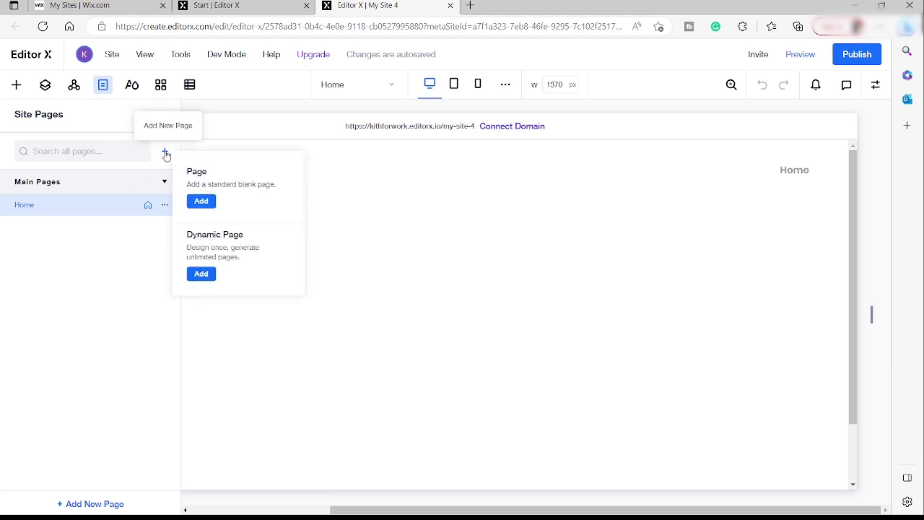
click(201, 202)
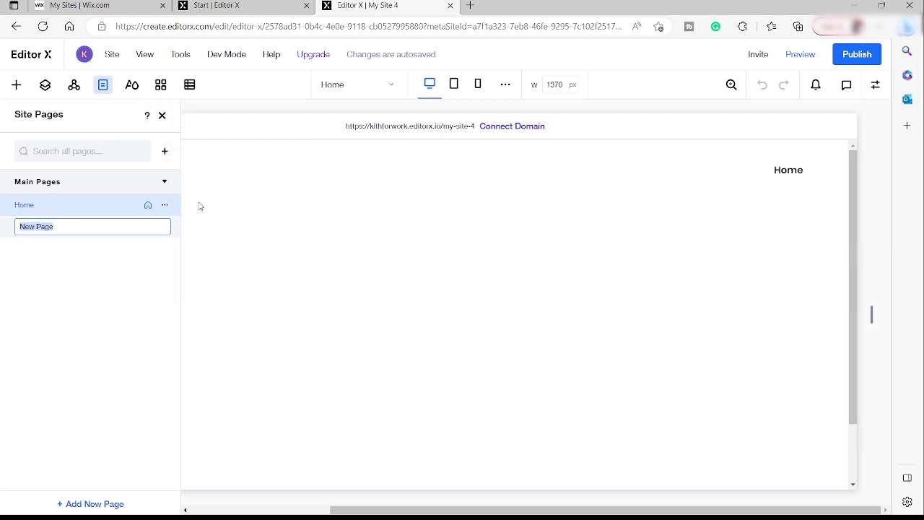
text(About Me)
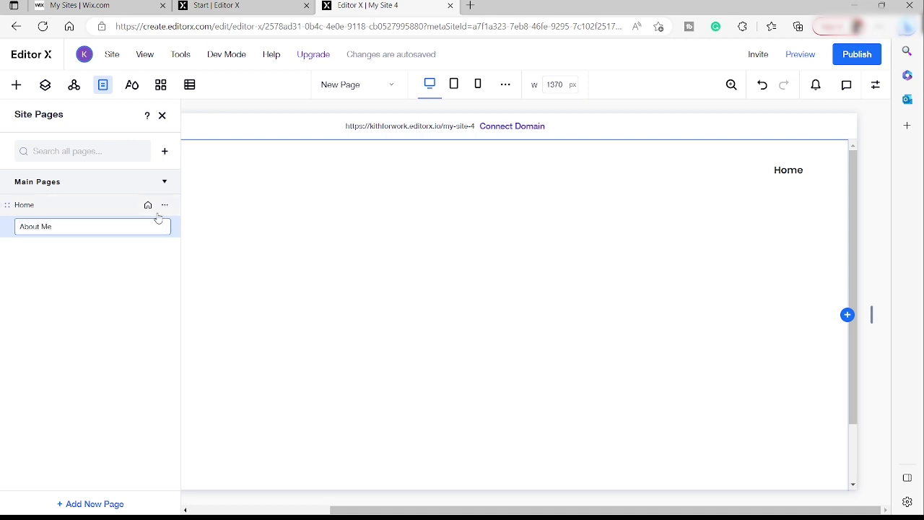
key(Return)
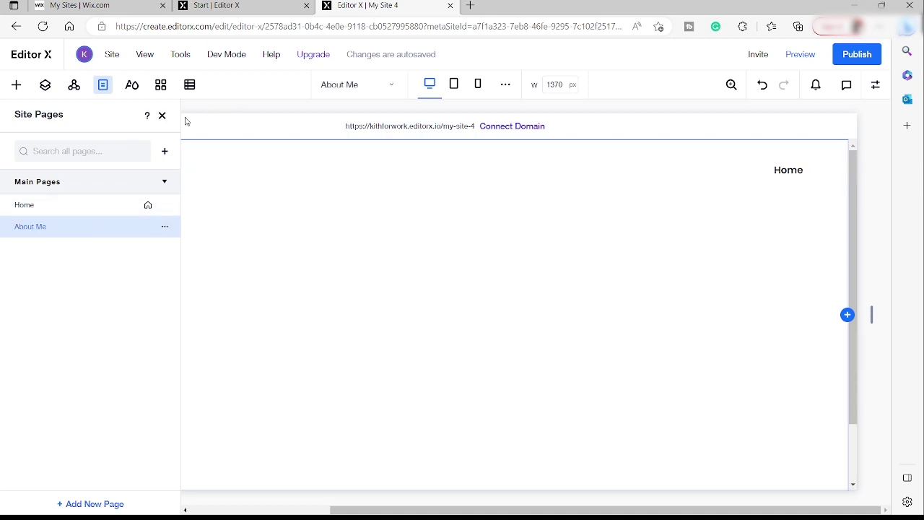
Add another standard blank page to the site and name it Contact
click(163, 153)
click(202, 208)
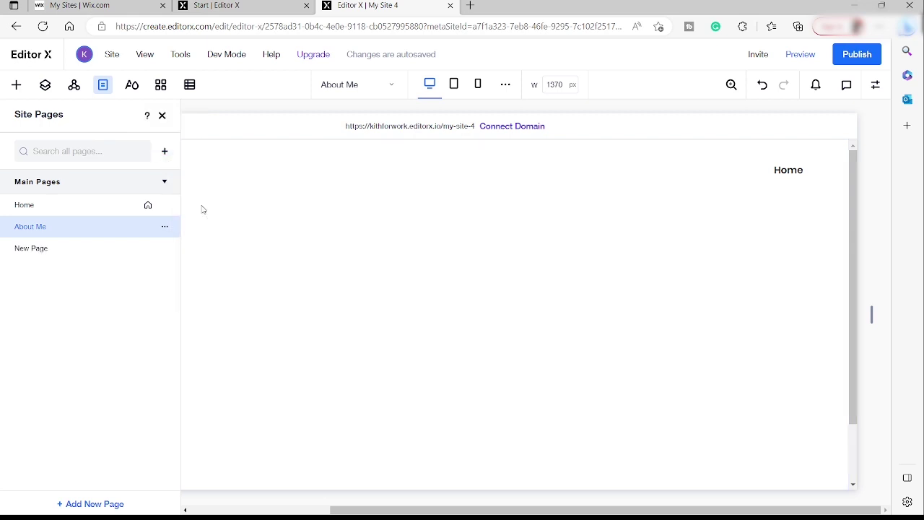
text(Contact)
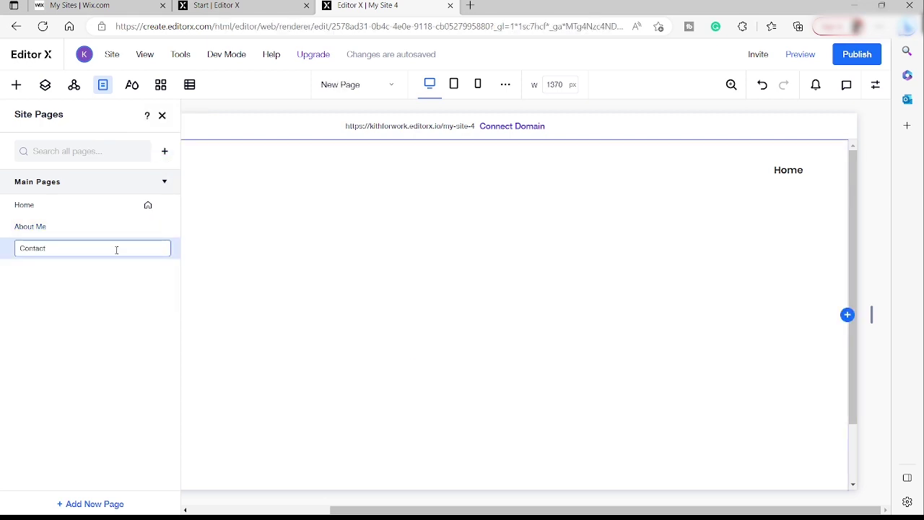
key(Return)
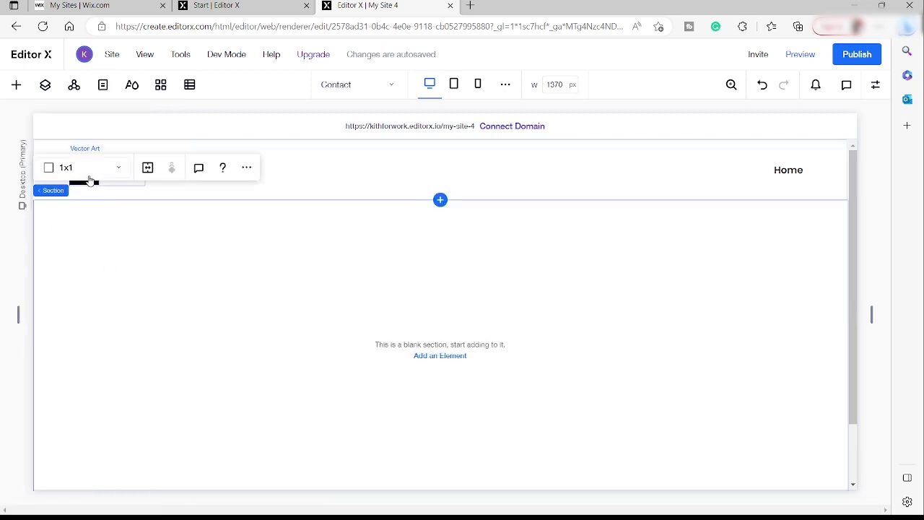
Add the About Me and Contact site pages as items of the header menu
click(778, 168)
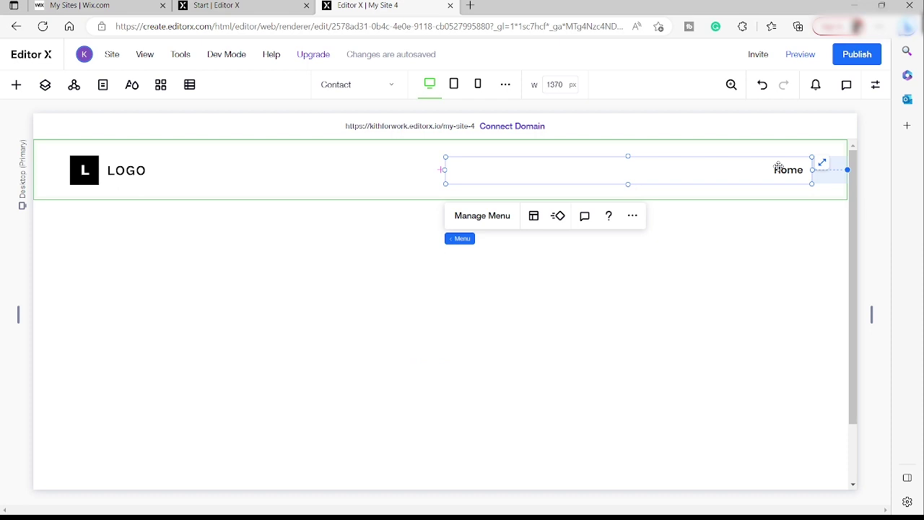
click(494, 219)
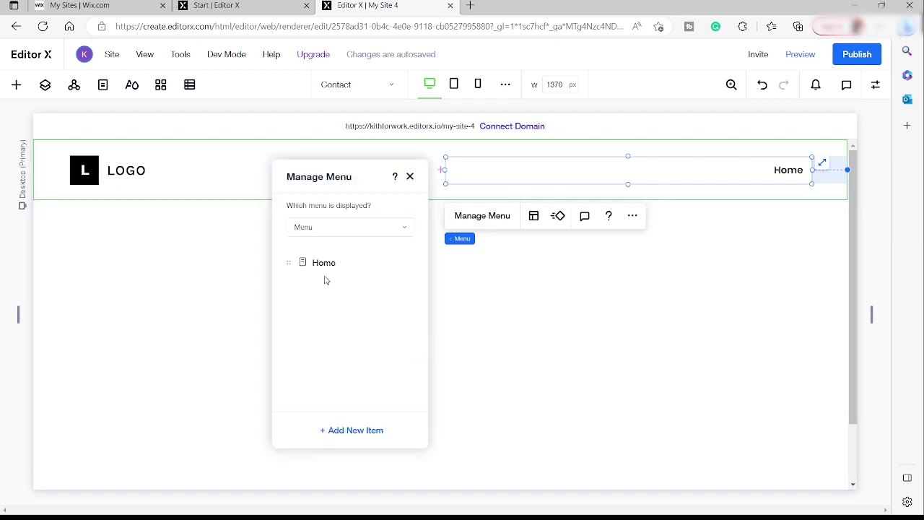
click(347, 433)
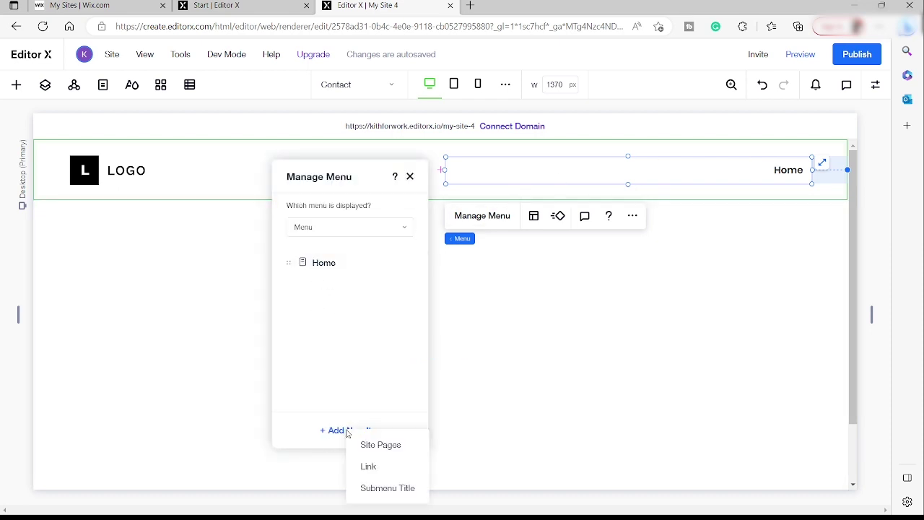
click(388, 448)
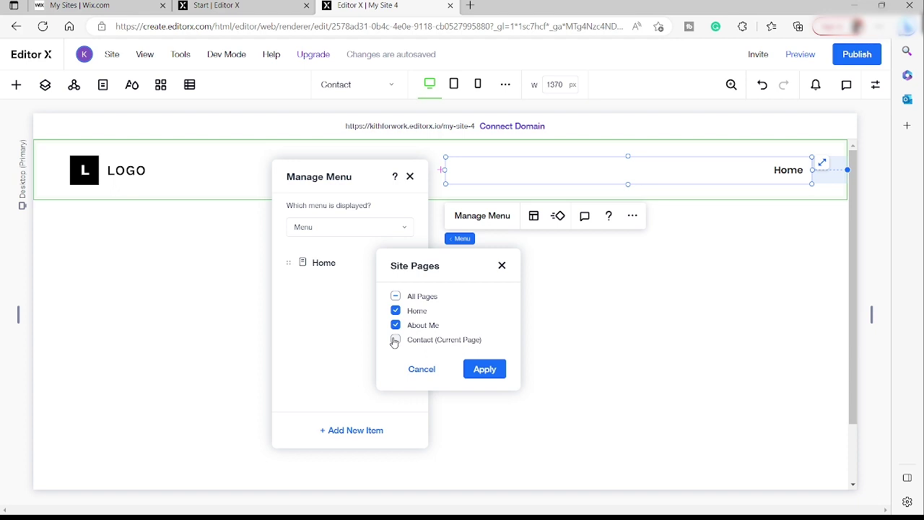
click(395, 341)
click(483, 370)
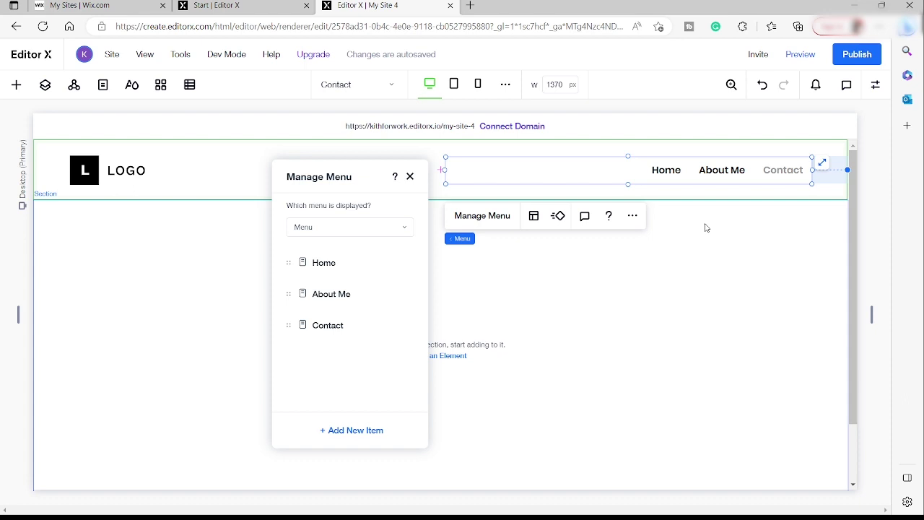
click(411, 177)
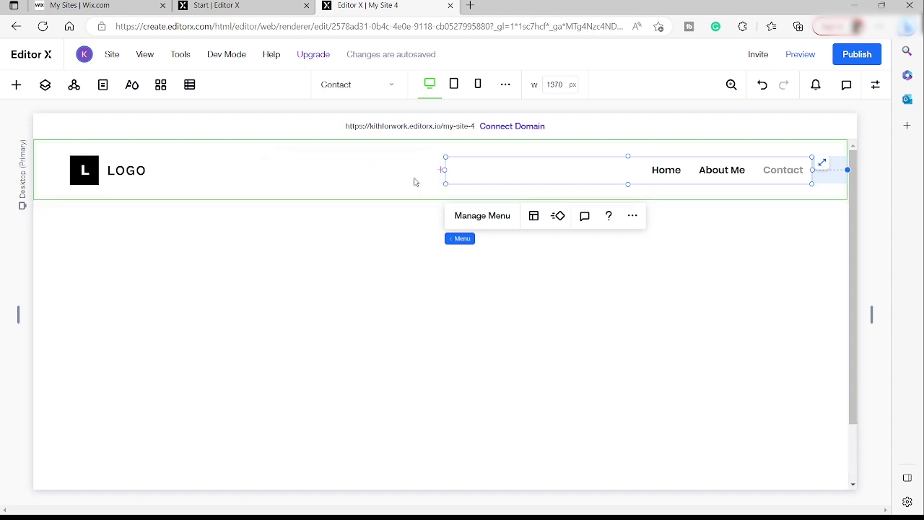
Add a container element to the blank section of the Contact page
click(648, 260)
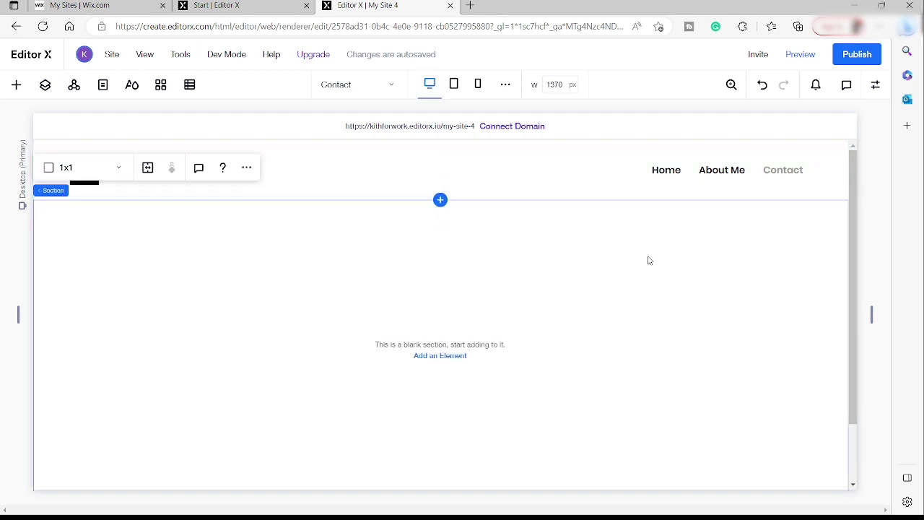
click(441, 356)
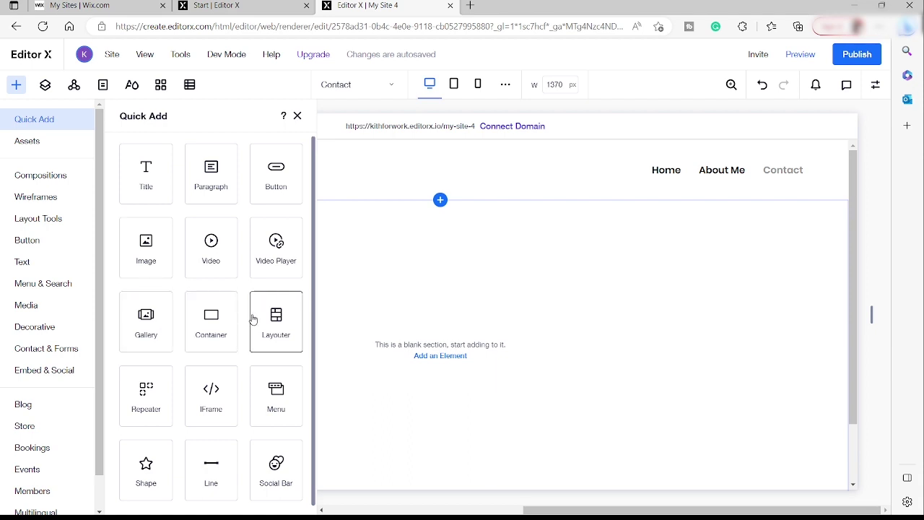
scroll(252, 321, down, 1)
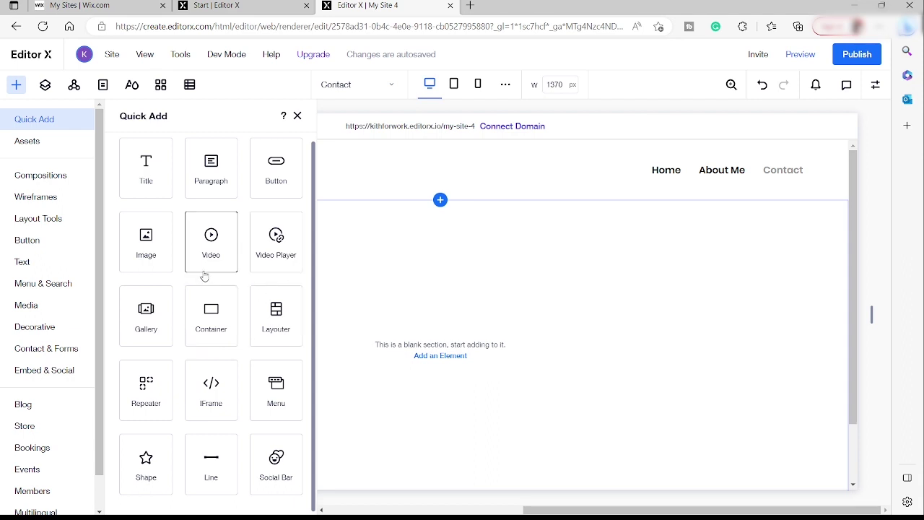
click(224, 314)
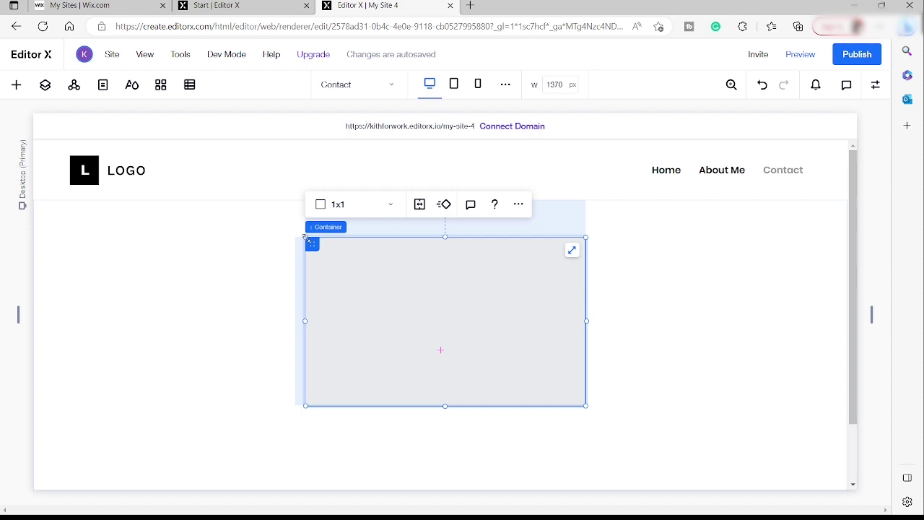
Resize the container to fill the whole section, across the full page width and from the header down to the footer
drag(307, 238, 33, 303)
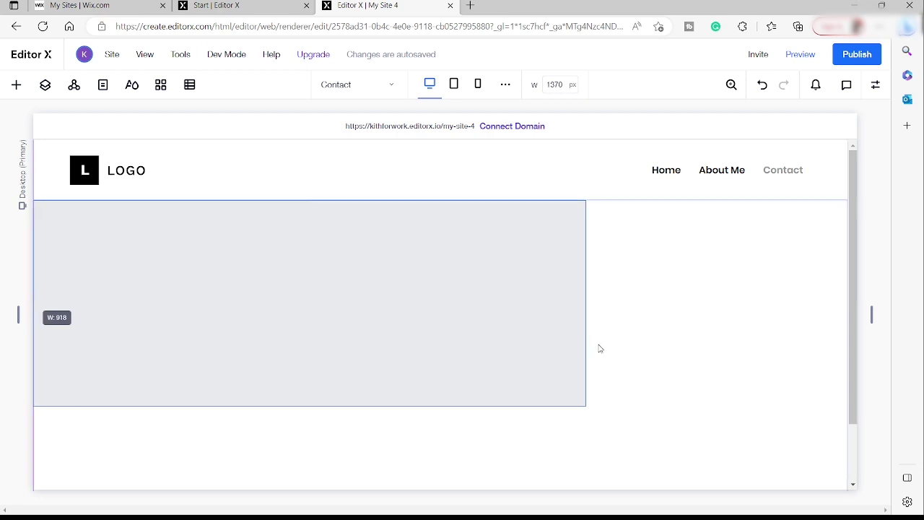
drag(590, 307, 850, 306)
scroll(462, 325, down, 1)
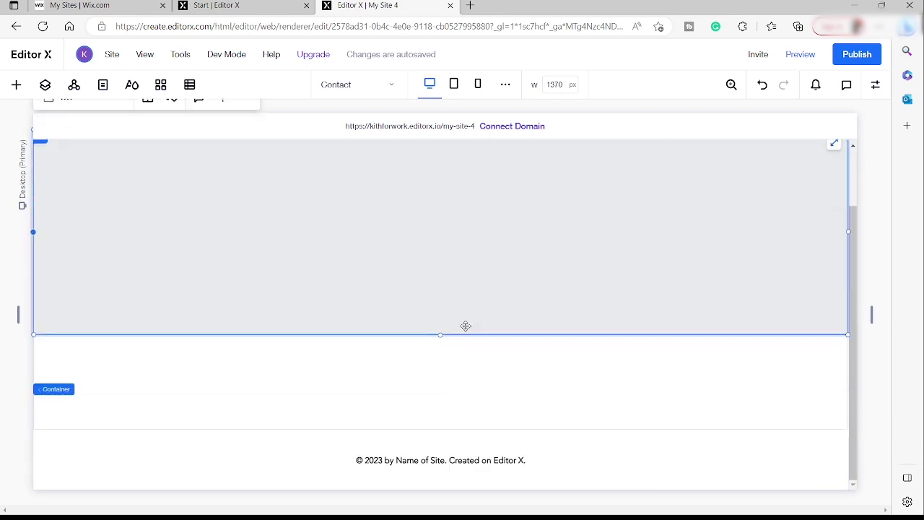
drag(442, 335, 440, 429)
scroll(482, 311, up, 1)
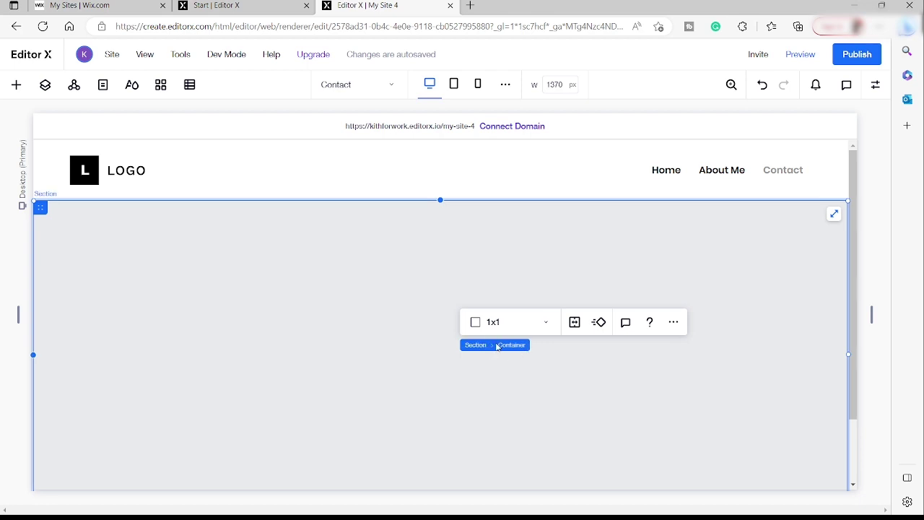
Select the section around the container and examine its list of further actions
click(476, 345)
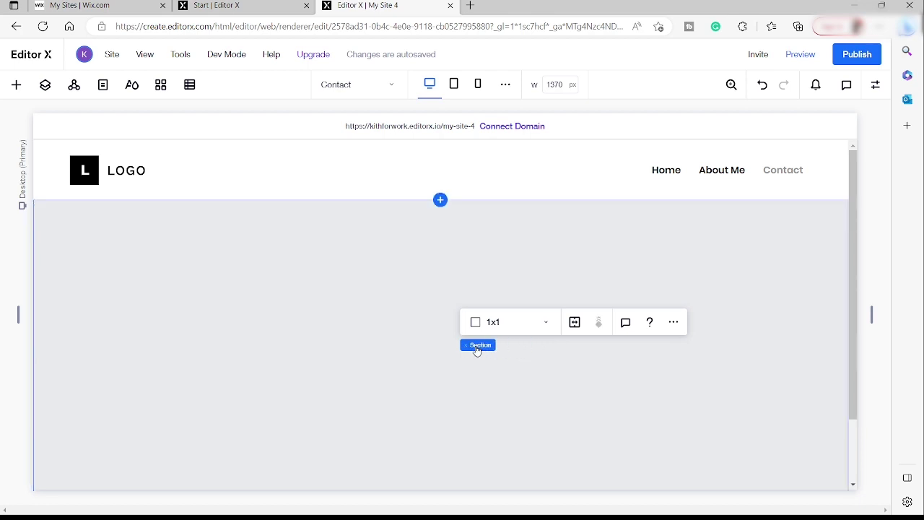
mouse_move(492, 354)
click(673, 322)
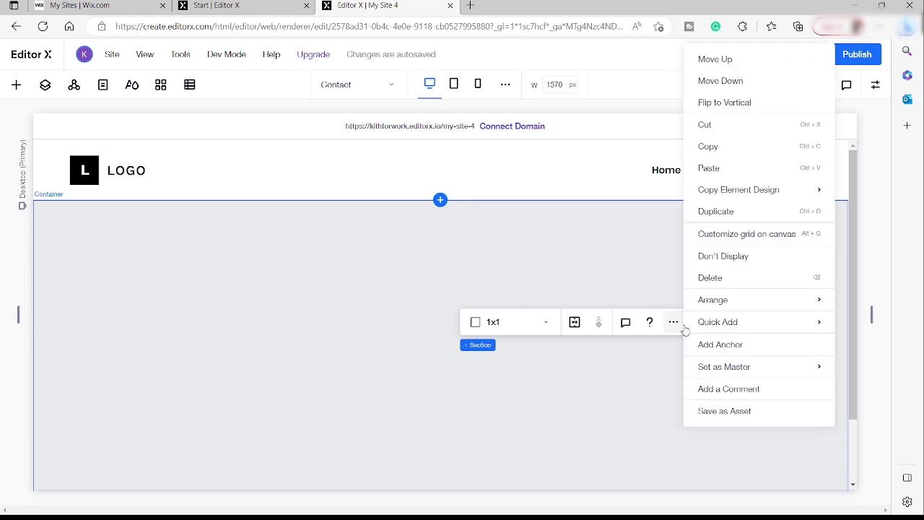
mouse_move(677, 330)
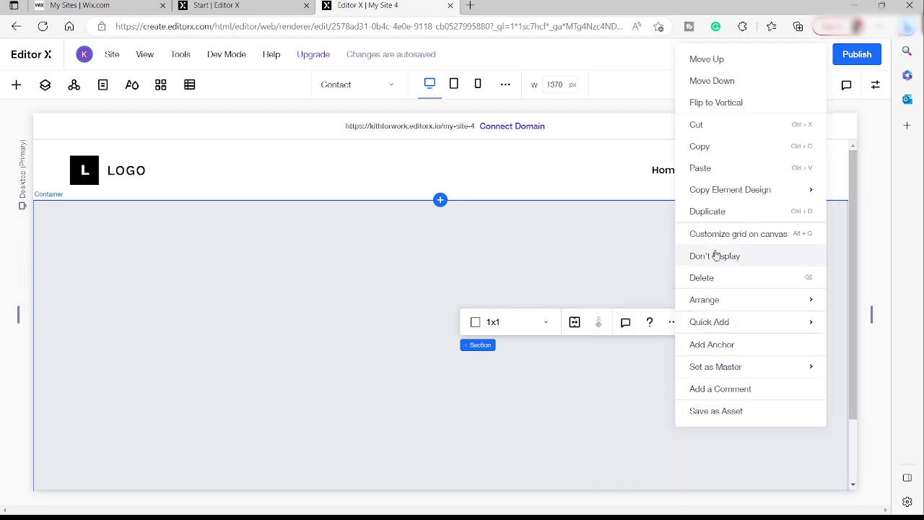
Add a button and an image to the container, placing the image on the left side and the button to its lower right
drag(626, 367, 448, 359)
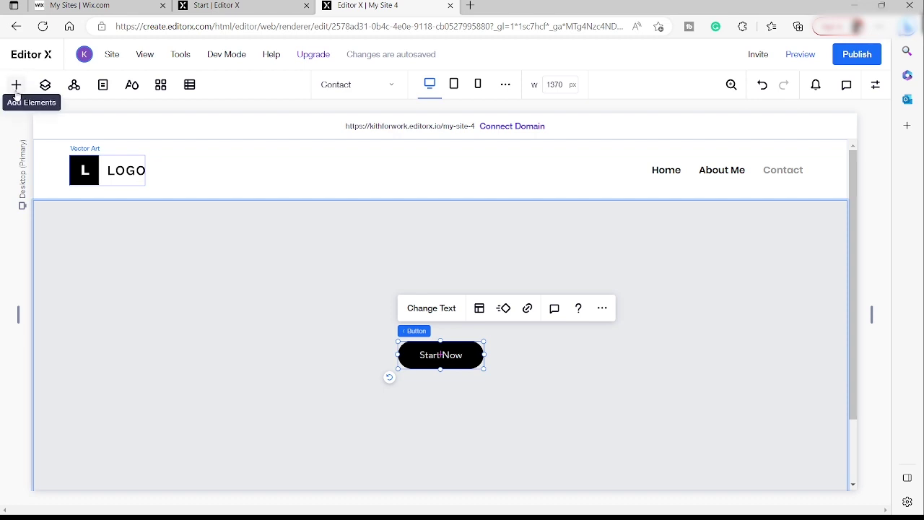
click(16, 87)
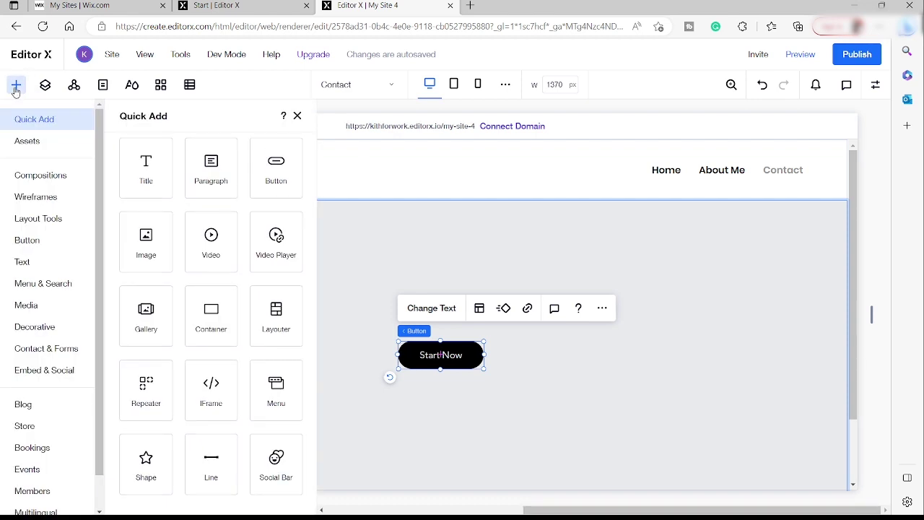
click(134, 243)
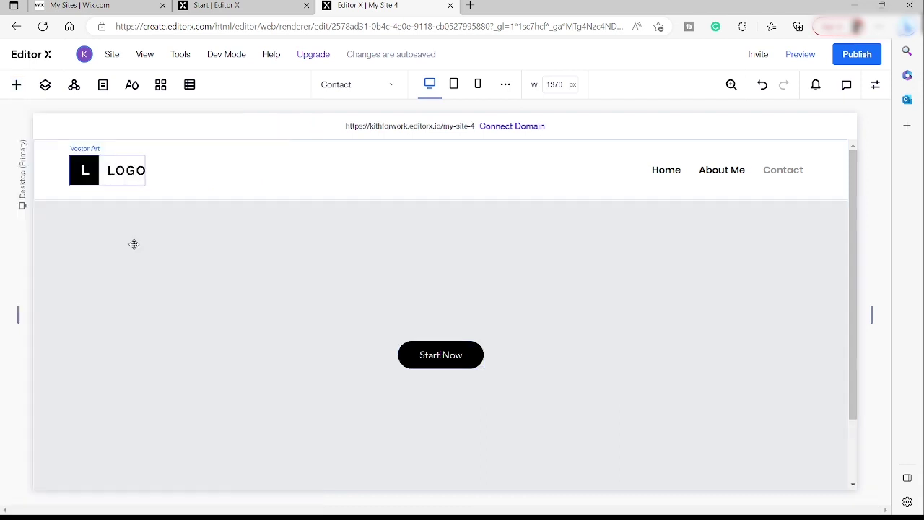
drag(413, 302, 176, 342)
drag(449, 364, 483, 445)
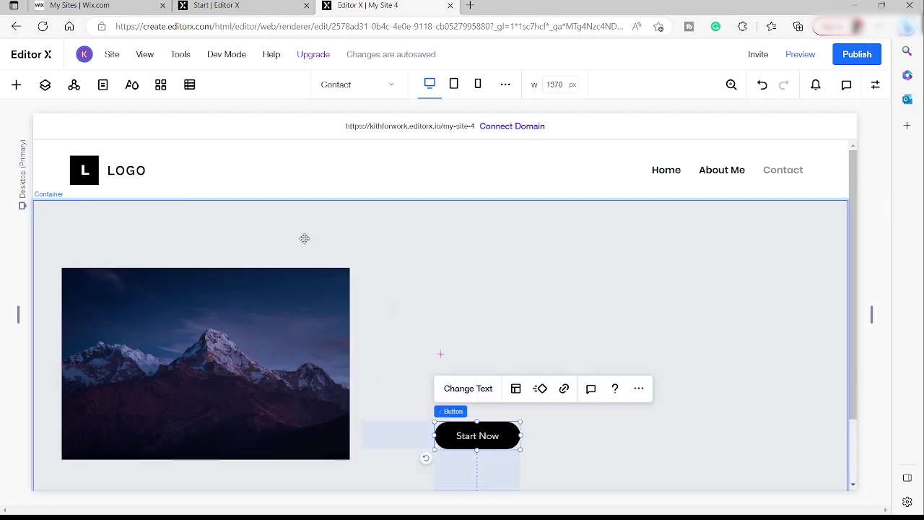
Add a title right of the image, above the button, reading "Hey." with "My Name is" and the person's name on a second line
click(16, 84)
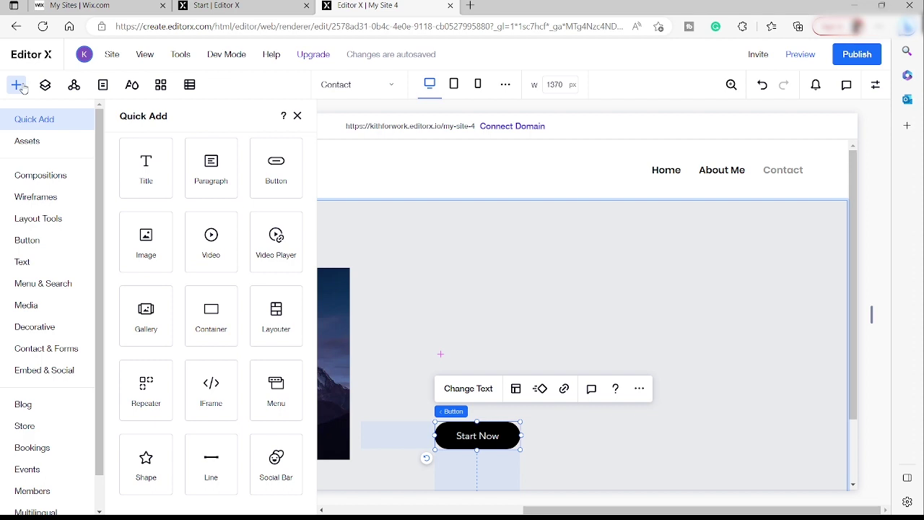
click(145, 184)
drag(423, 316, 546, 297)
double_click(521, 292)
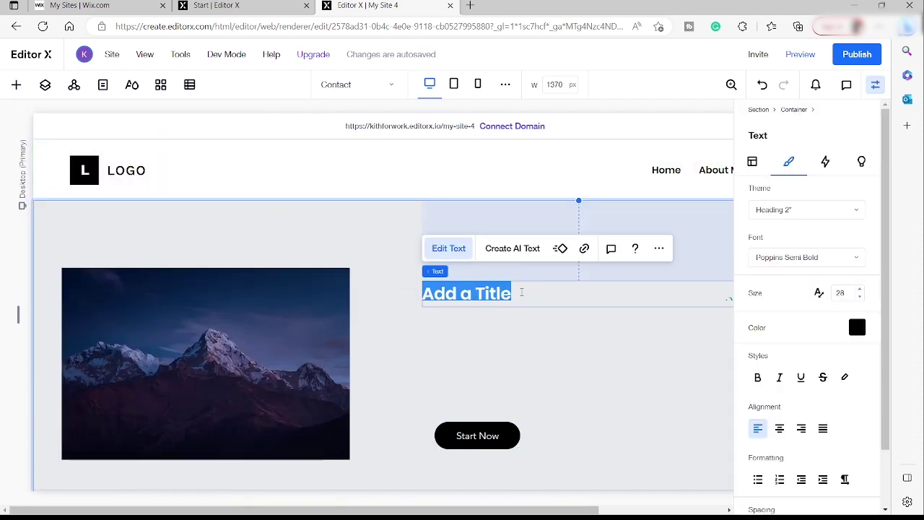
key(BackSpace)
text(Hey)
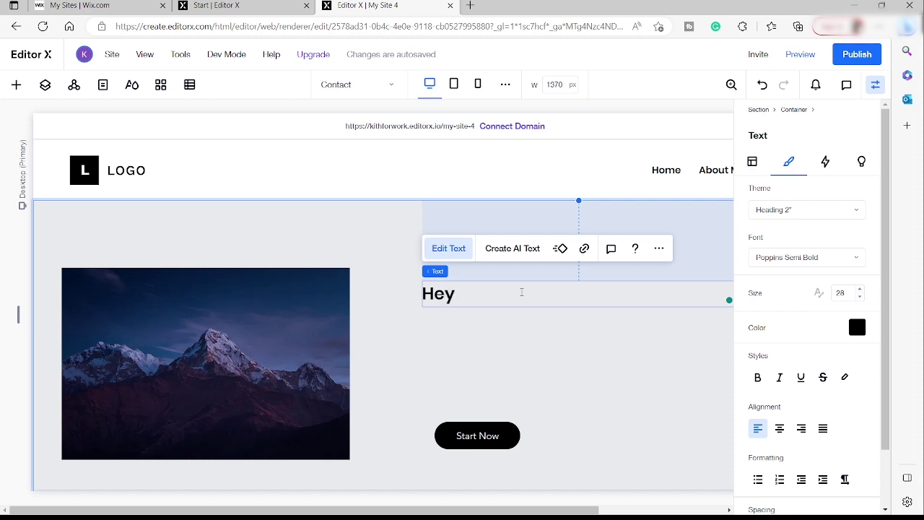
text(. My Name)
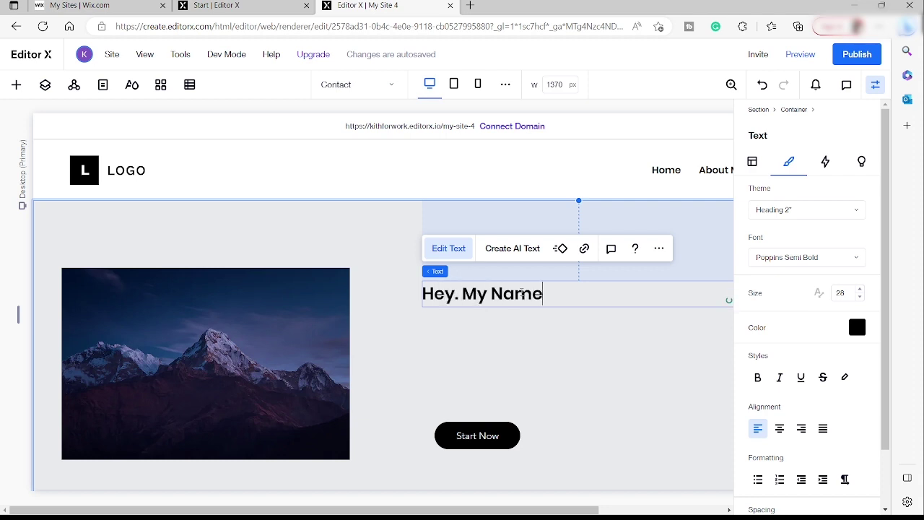
text( is Wi)
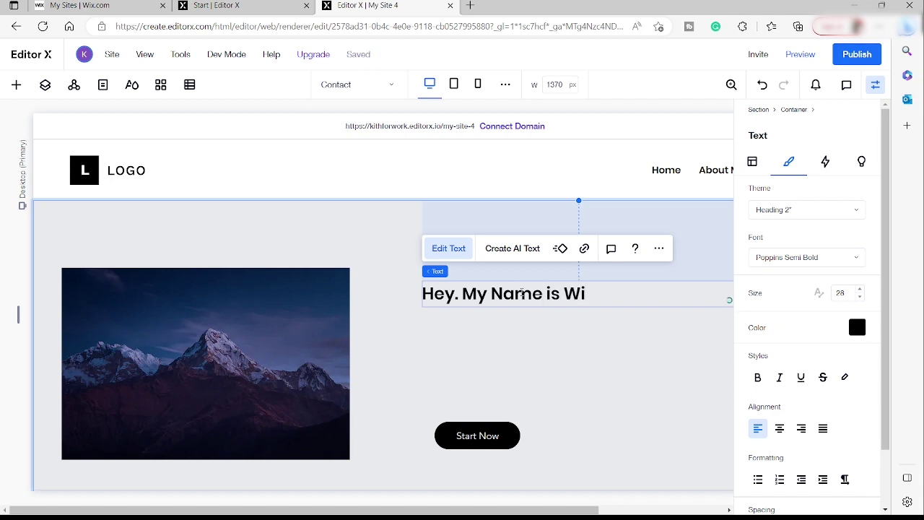
text(xy!)
key(Return)
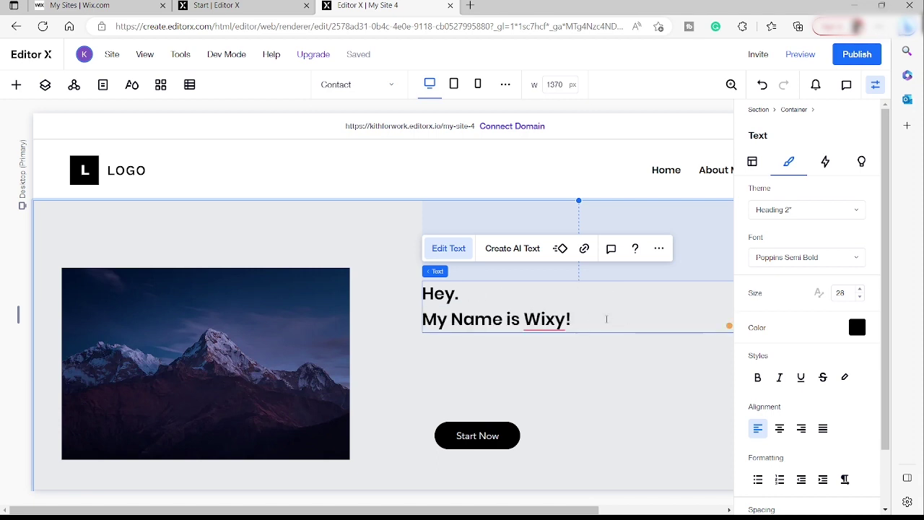
Set the font size of both lines of the title to 44
drag(607, 318, 421, 297)
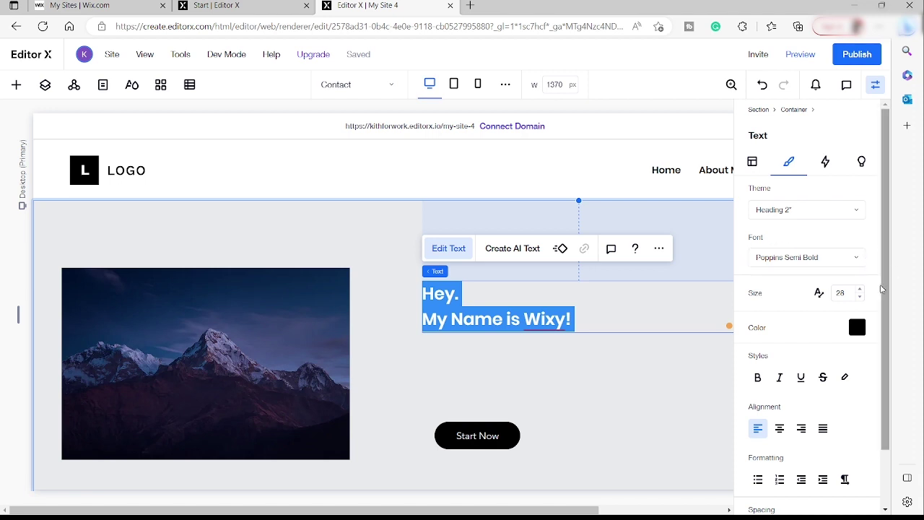
click(860, 290)
click(860, 290)
click(860, 290)
click(860, 290)
click(860, 290)
click(860, 290)
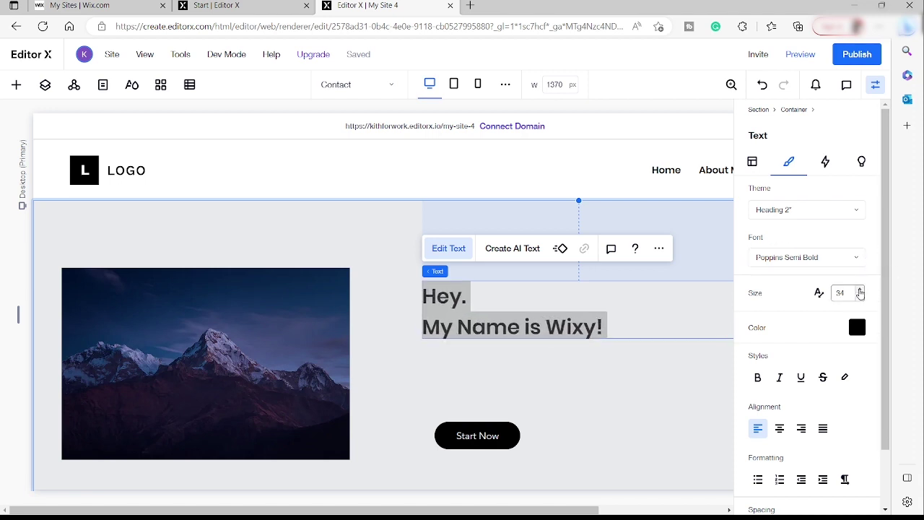
click(860, 290)
click(860, 289)
click(860, 289)
click(860, 289)
click(860, 289)
click(860, 290)
click(860, 290)
click(860, 290)
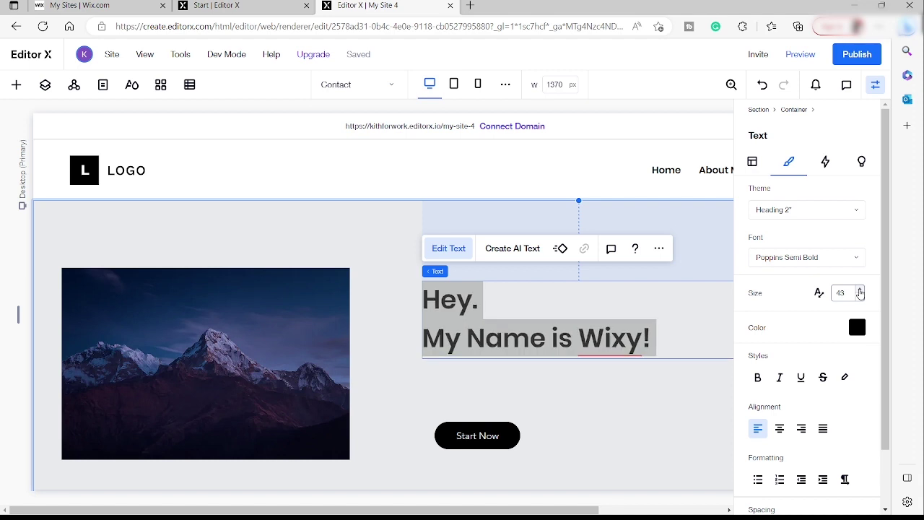
click(860, 289)
click(689, 340)
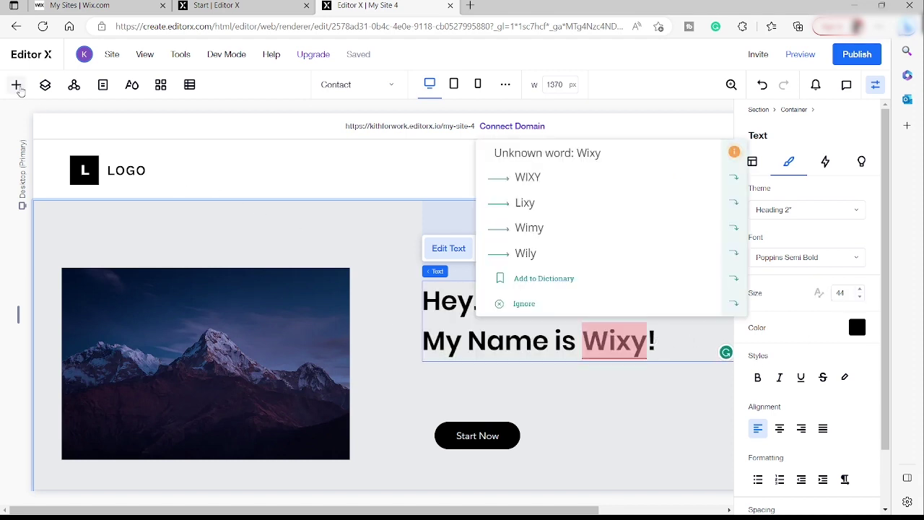
Add a second title directly below the heading, aligned with it, reading "I am a Graphic Designer"
click(17, 85)
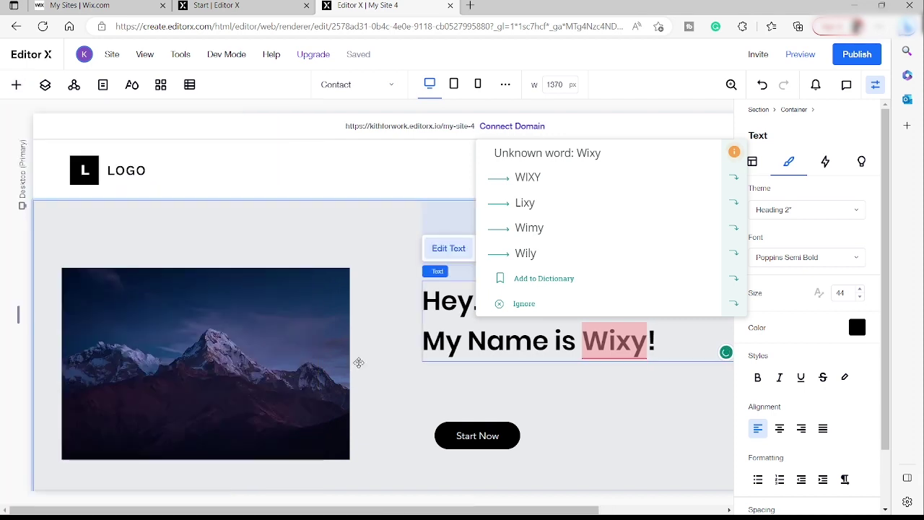
drag(359, 362, 476, 389)
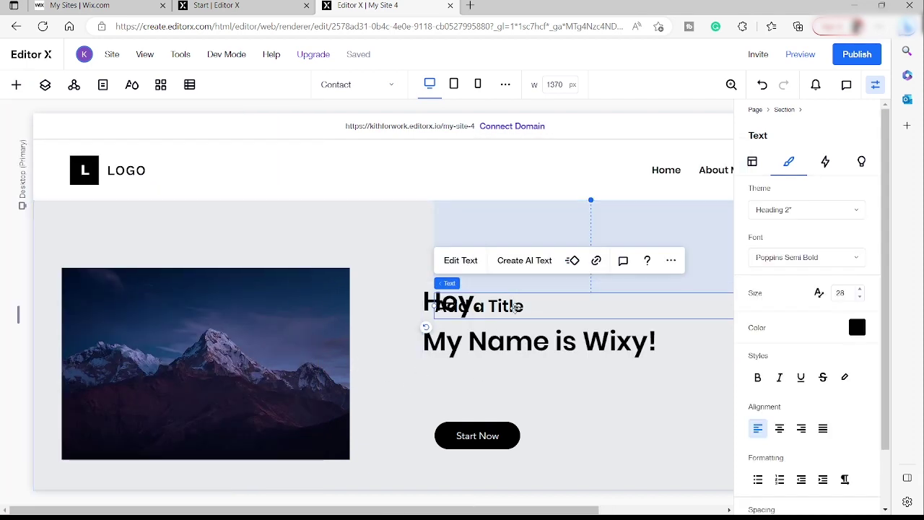
drag(516, 310, 503, 374)
double_click(503, 374)
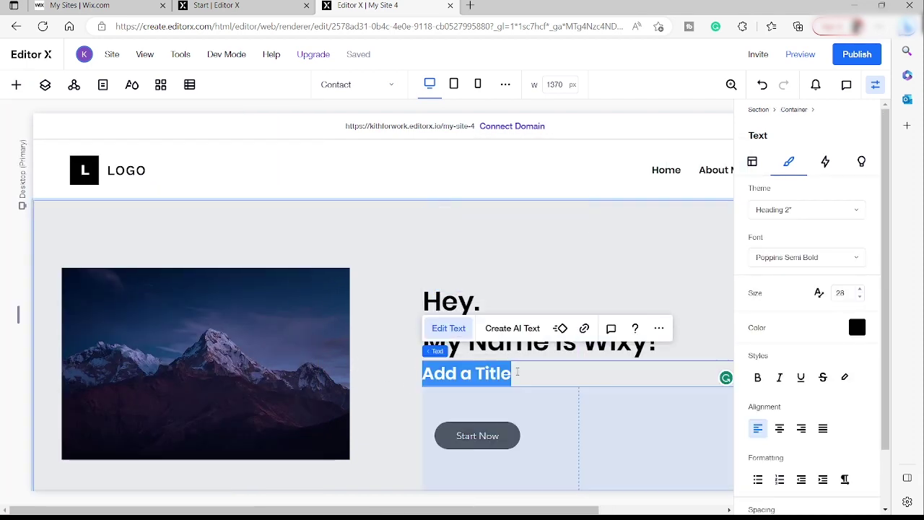
text(I am a )
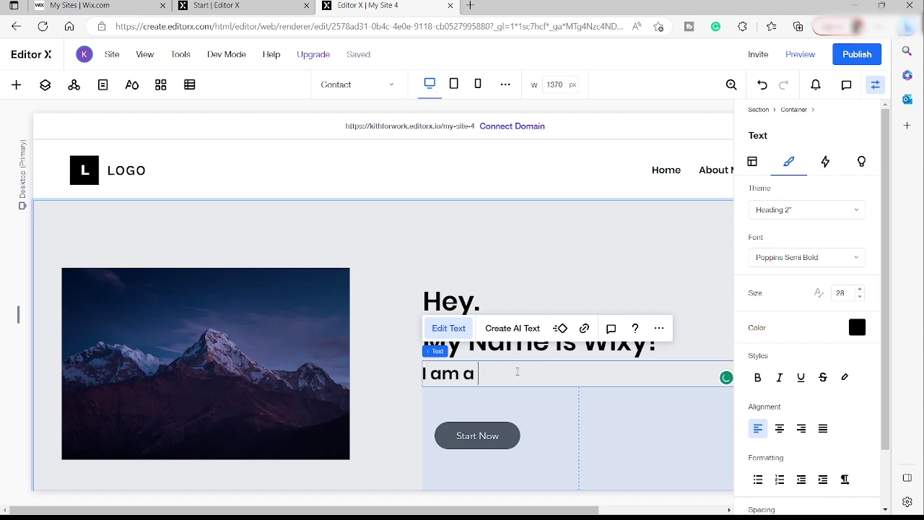
text(Graphic Designer)
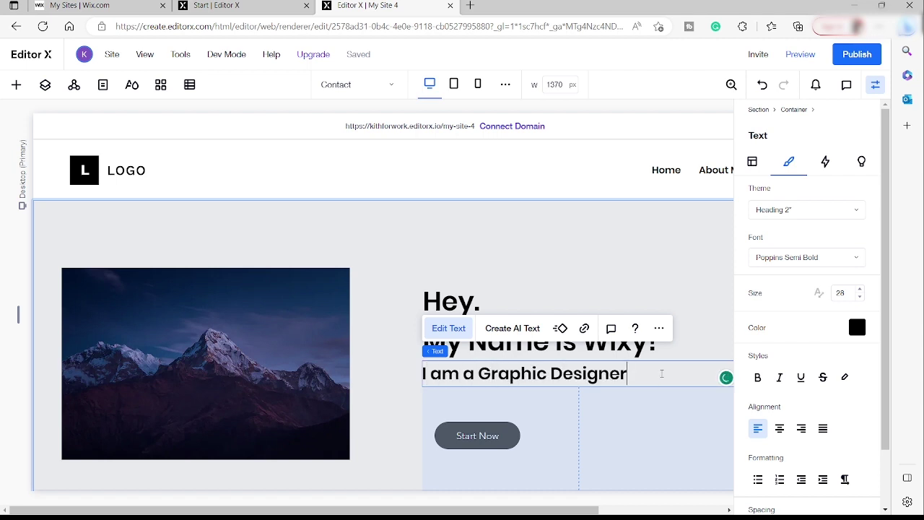
click(563, 339)
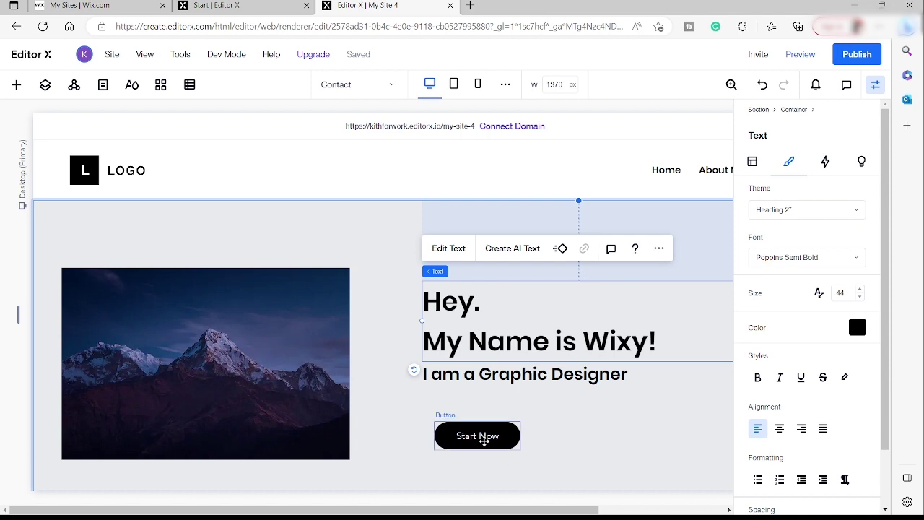
Align the button under the text "I am a Graphic Designer" and change its label to "Contact Details"
drag(489, 437, 478, 430)
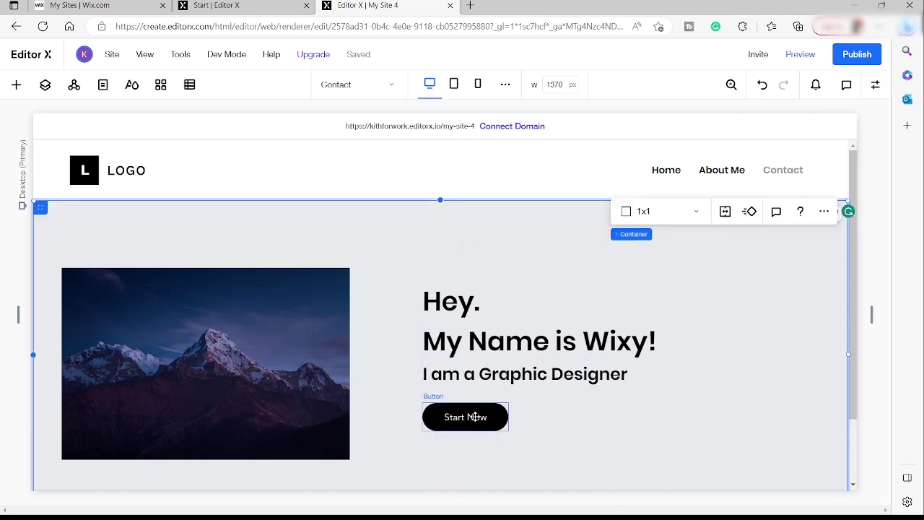
click(465, 417)
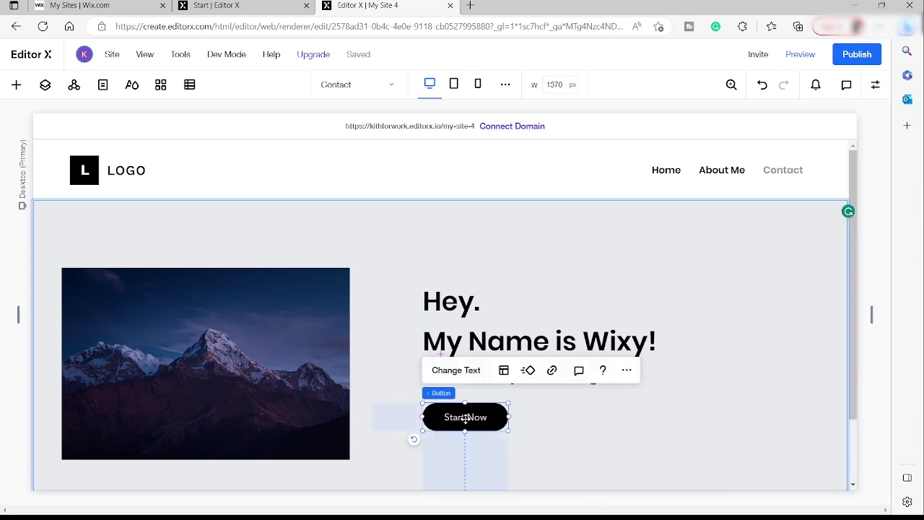
click(457, 371)
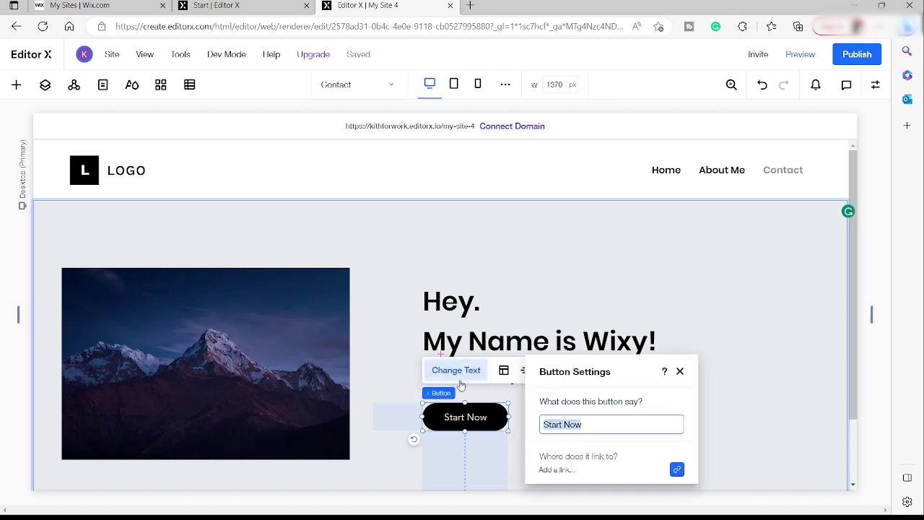
key(BackSpace)
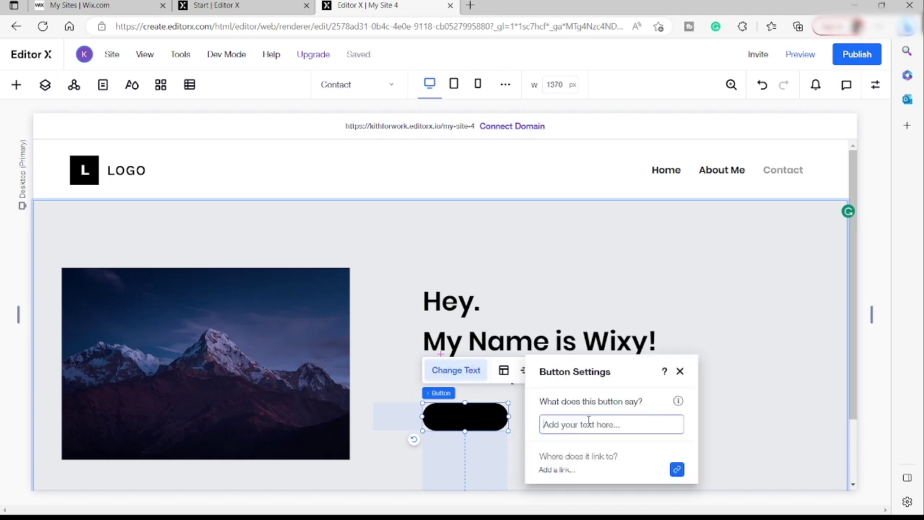
text(Contact Details)
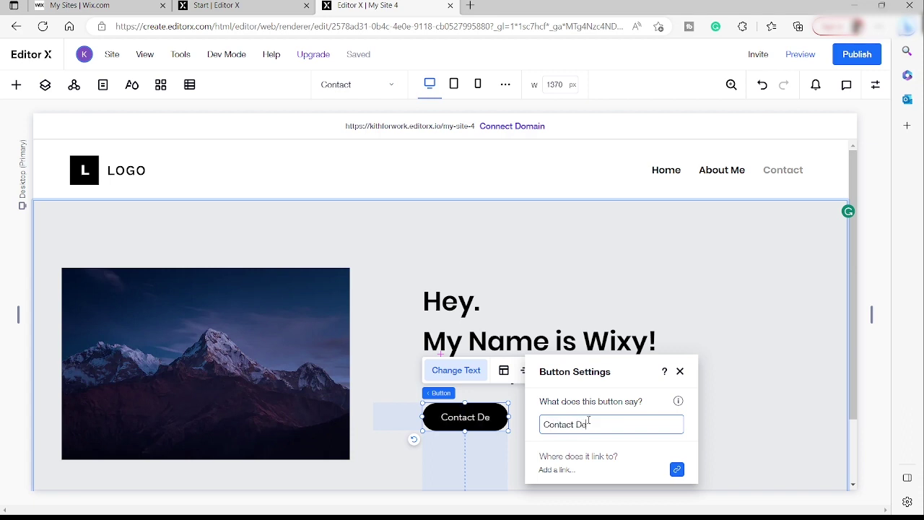
key(Escape)
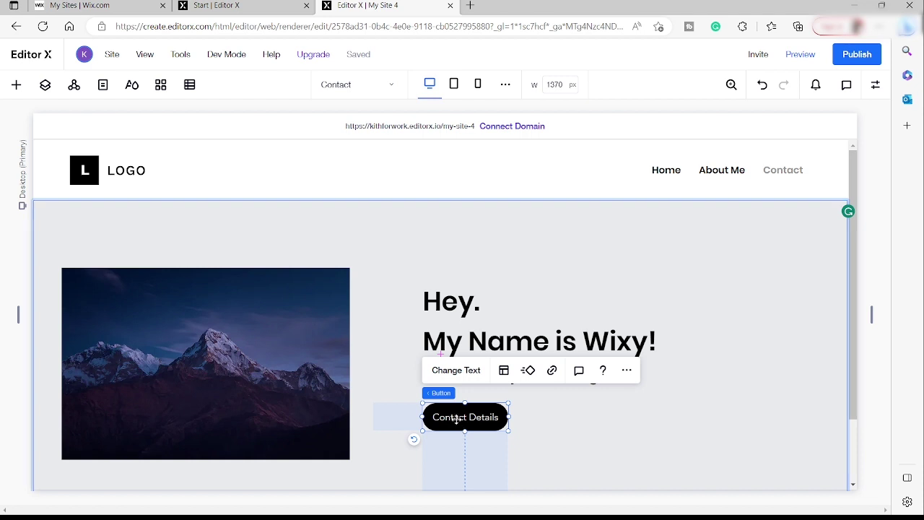
Examine the Contact Details button's layout settings and its fill and border design options for the hover and regular states
click(877, 86)
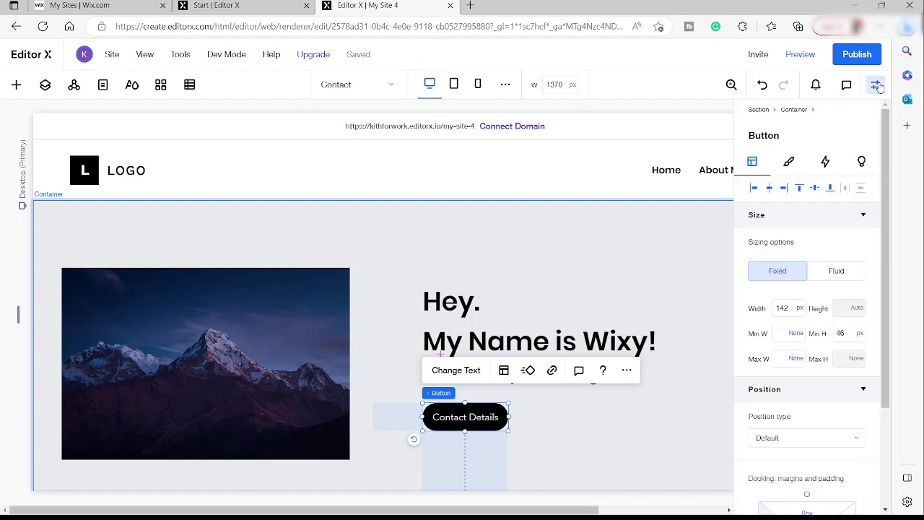
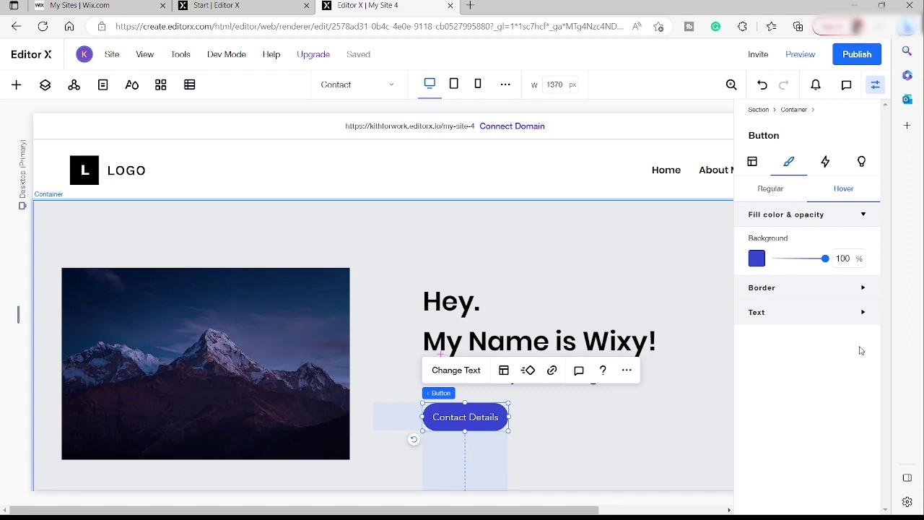
click(840, 289)
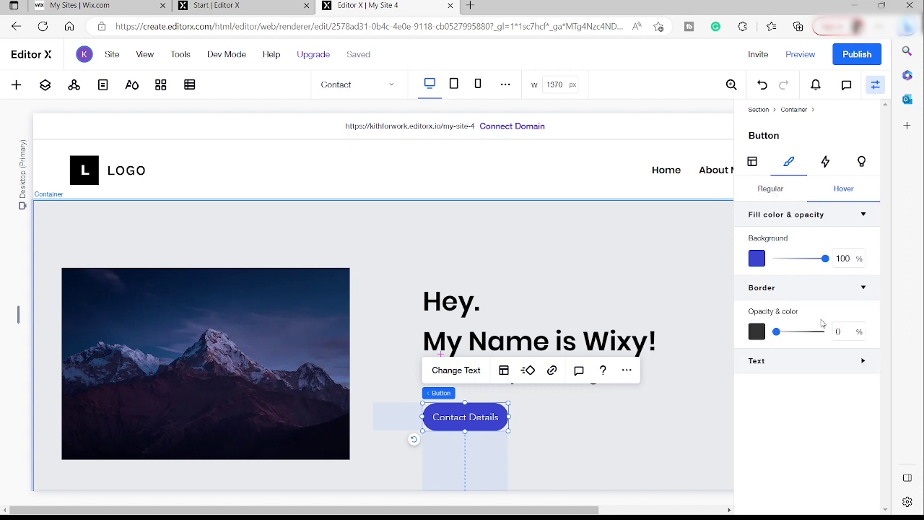
click(771, 190)
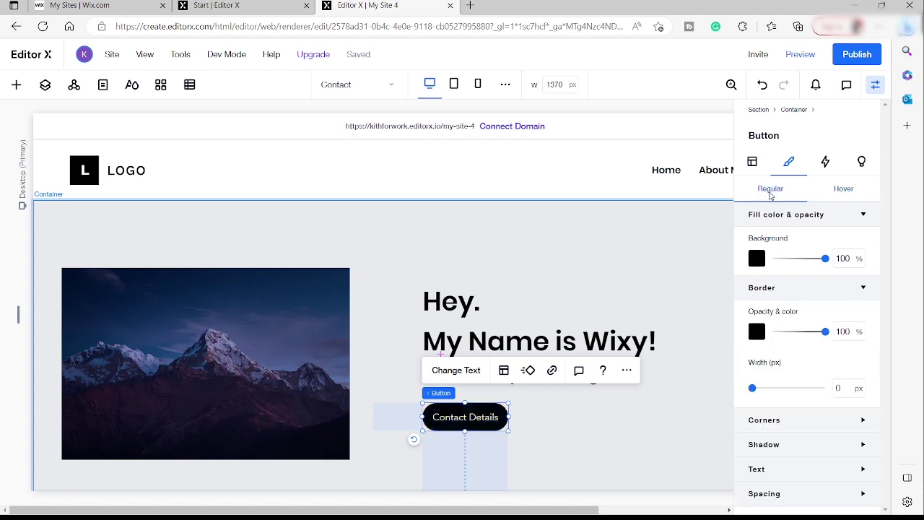
click(588, 268)
Add a blank section between the container section and the footer, and place a video box in the middle of it
scroll(413, 438, down, 1)
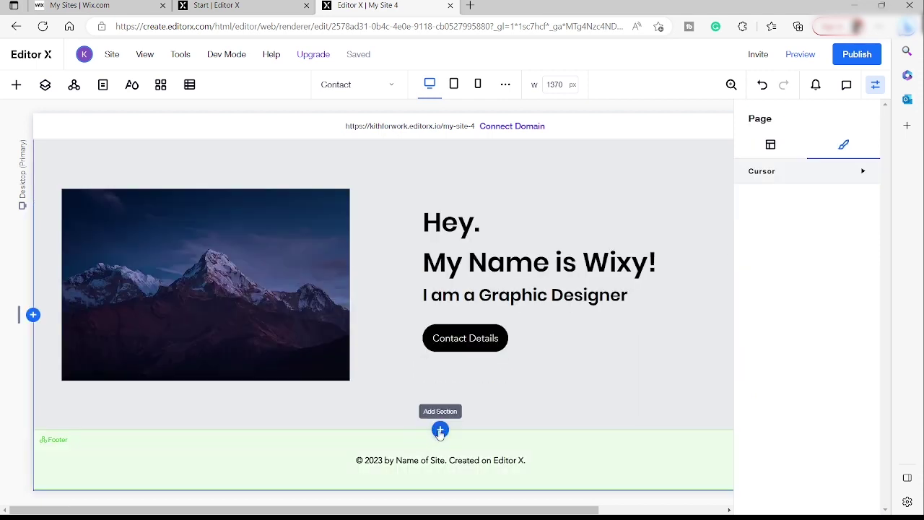
click(439, 431)
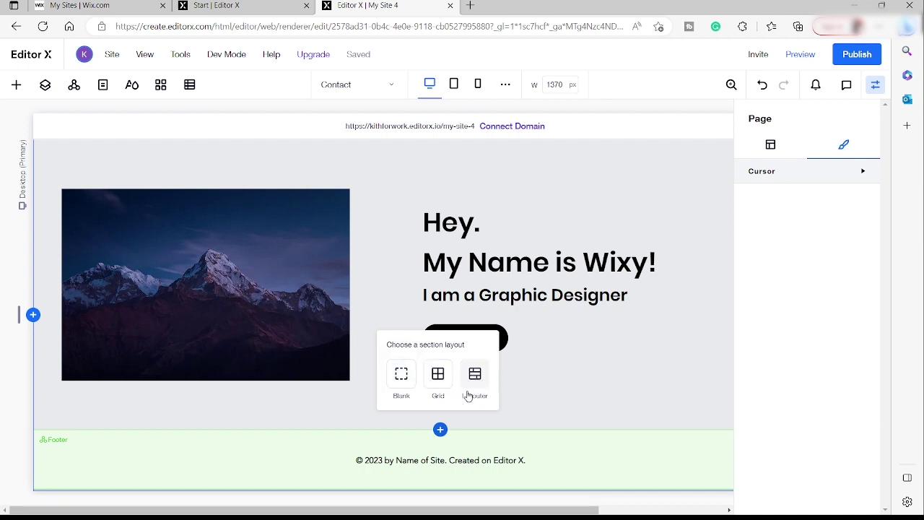
click(403, 375)
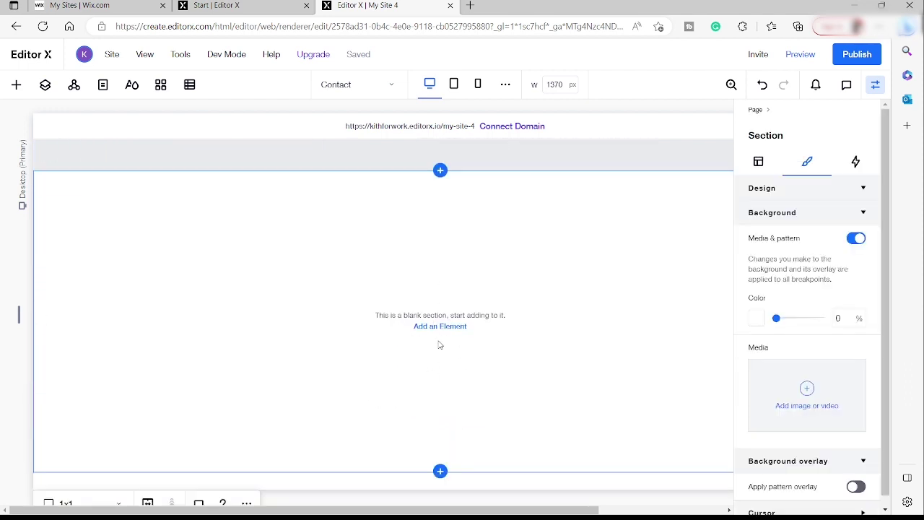
click(16, 87)
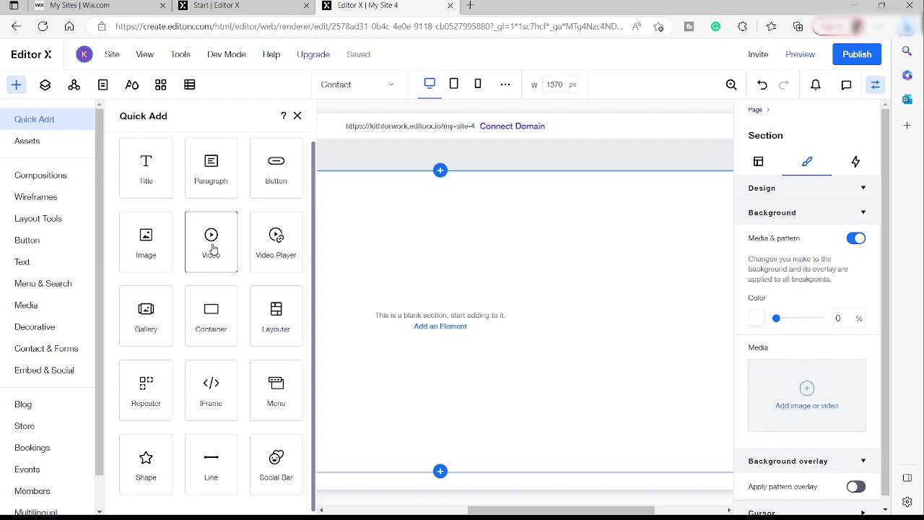
drag(211, 244, 405, 289)
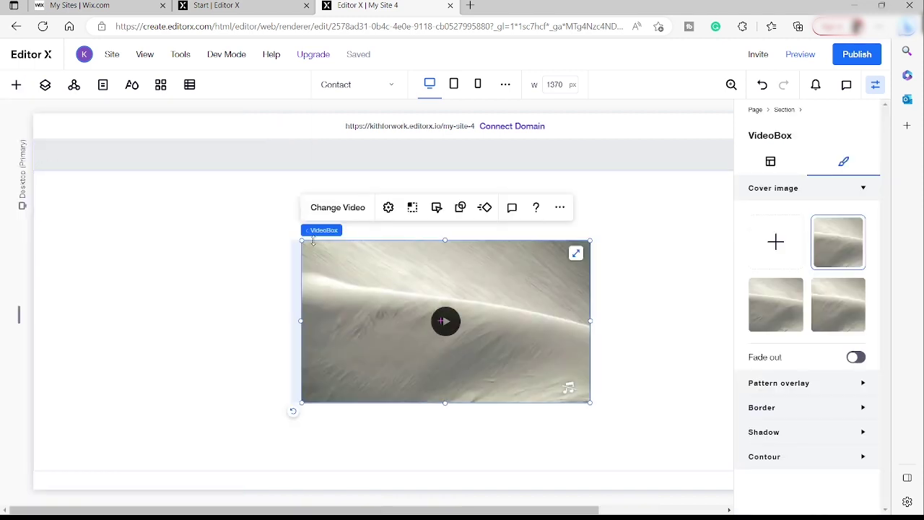
Enlarge the video box to fill the left part of its section and place a title reading "Introduce Yourself" beside it
drag(302, 240, 177, 183)
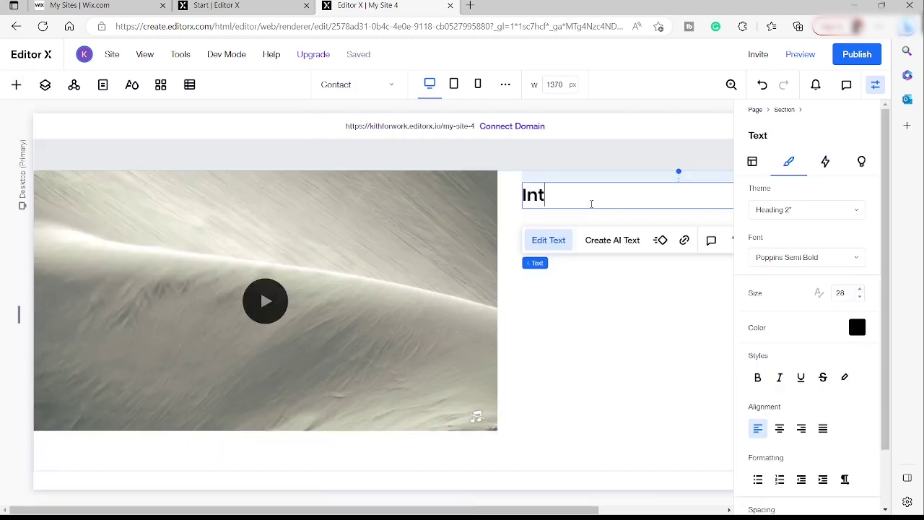
text(oduce Yourself)
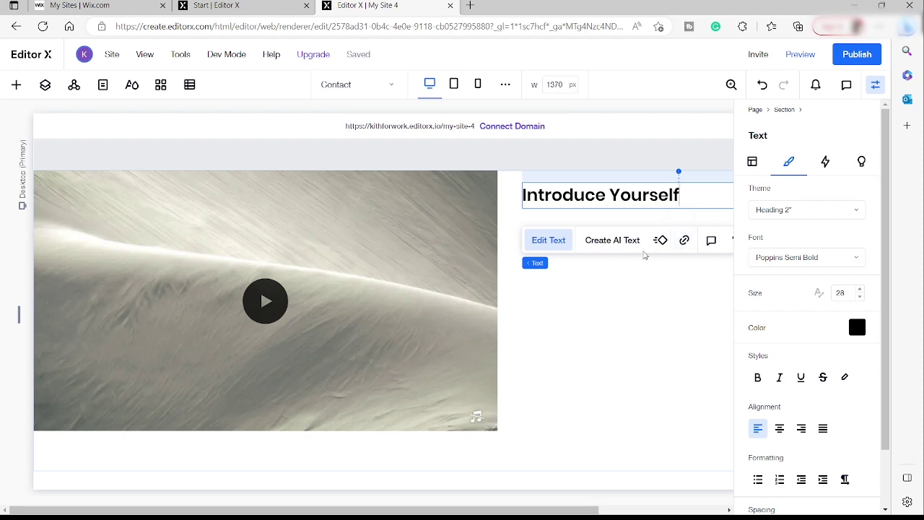
click(611, 304)
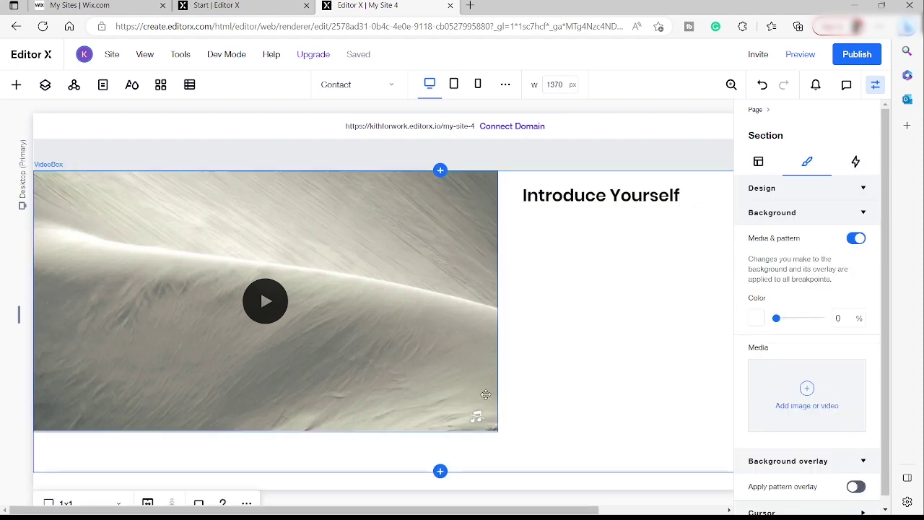
Shorten the video section so it ends just below the video, and add a blank section between it and the footer
scroll(485, 376, down, 1)
drag(467, 431, 473, 395)
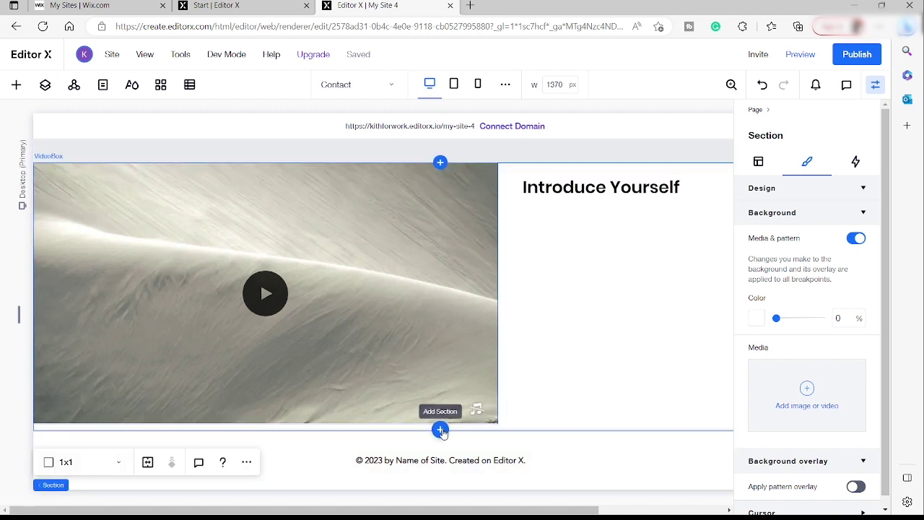
click(440, 431)
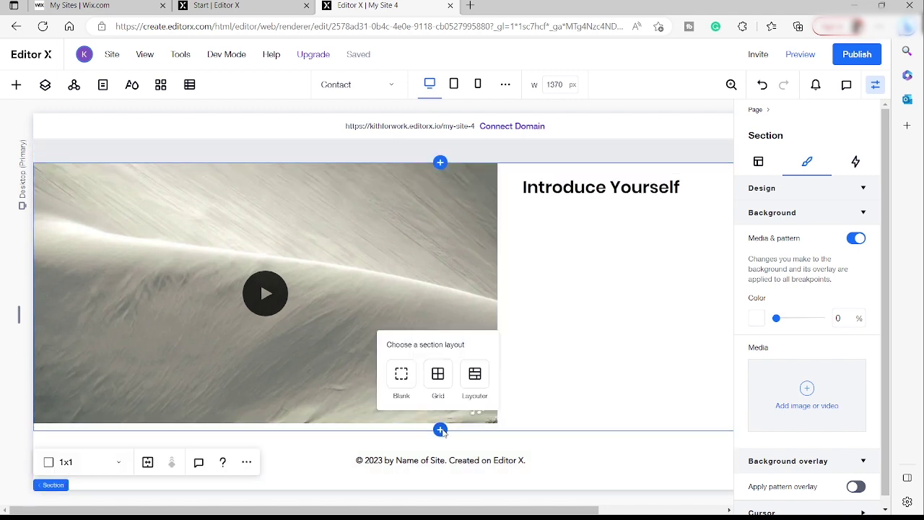
click(401, 385)
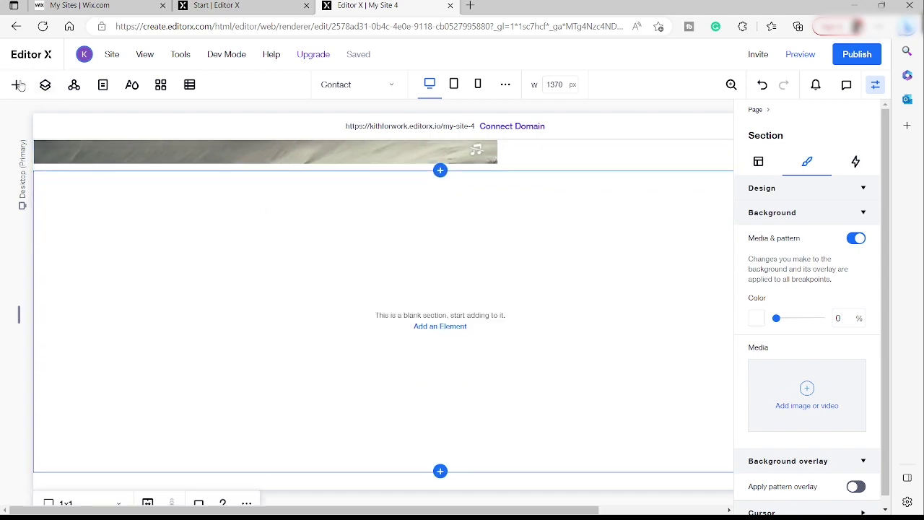
Add a gallery to the new blank section and stretch it to fill the whole section
click(17, 86)
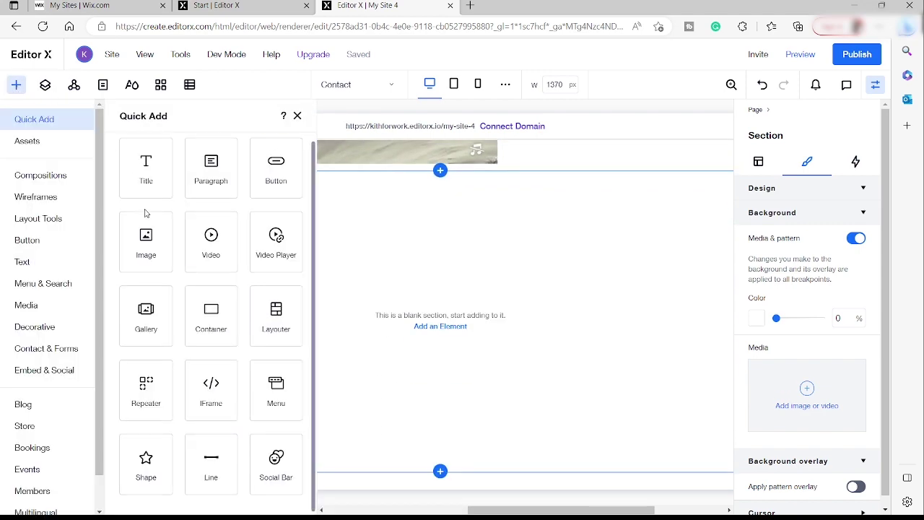
click(161, 315)
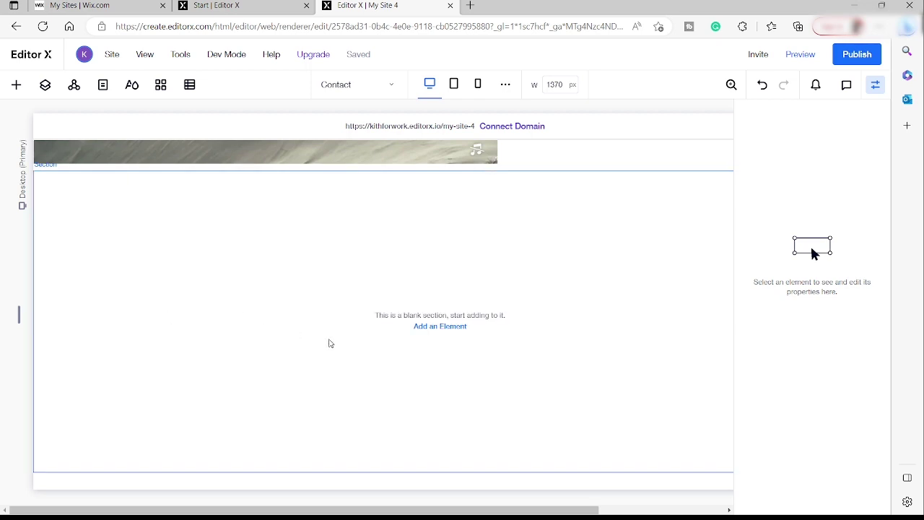
click(438, 330)
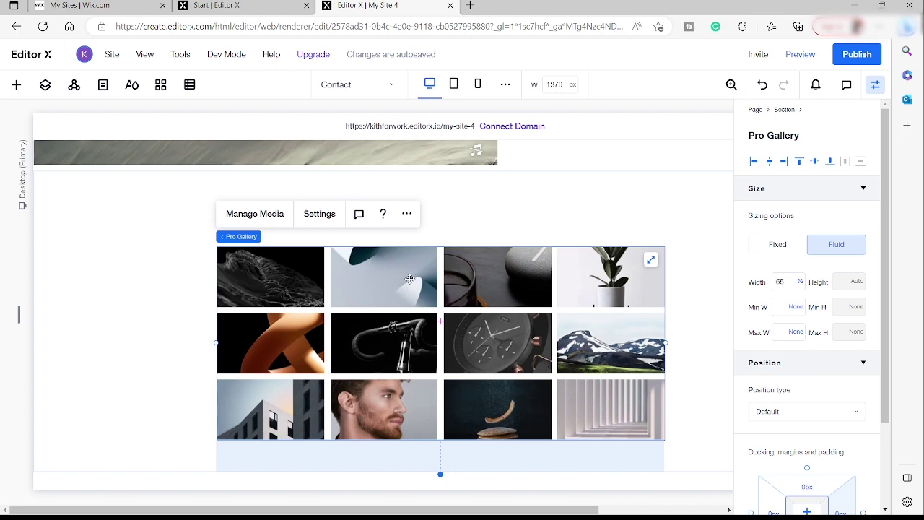
click(652, 261)
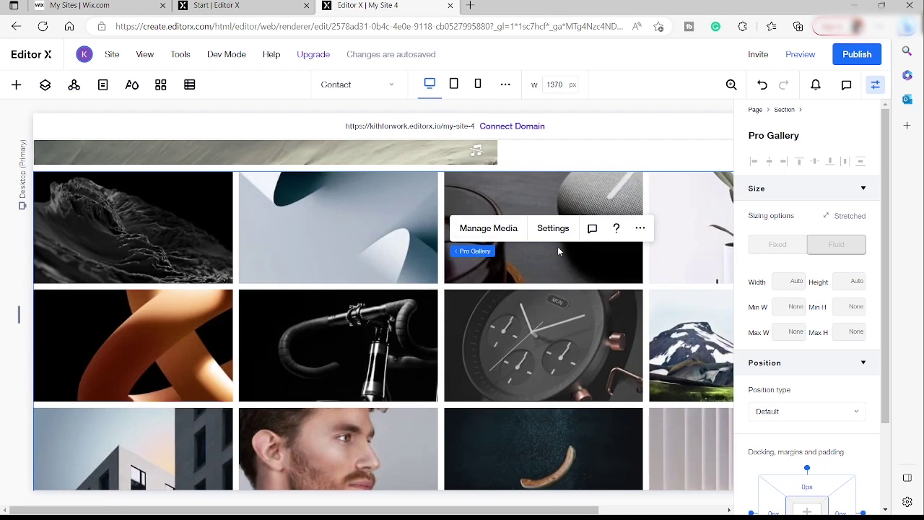
scroll(558, 251, down, 1)
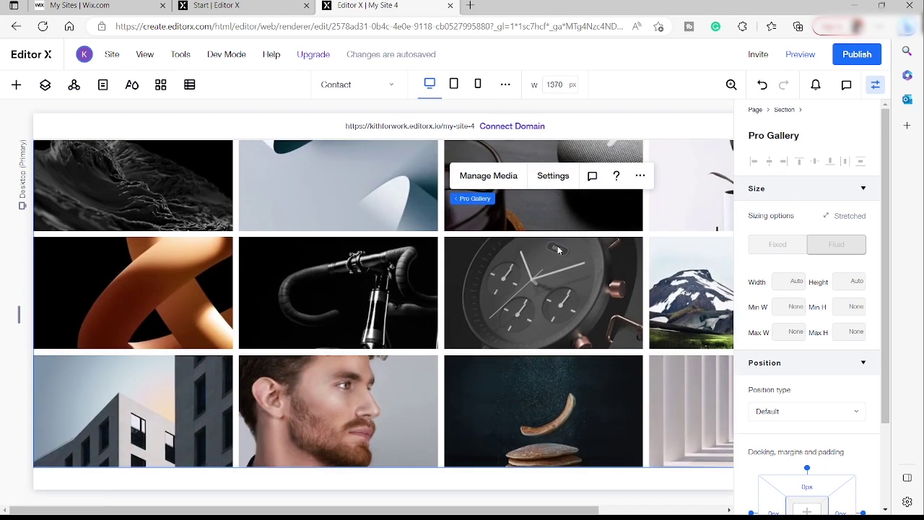
Add a grid section below the gallery and customize its grid into three columns of 0.7fr, 0.7fr and 0.6fr
click(876, 88)
scroll(650, 289, down, 1)
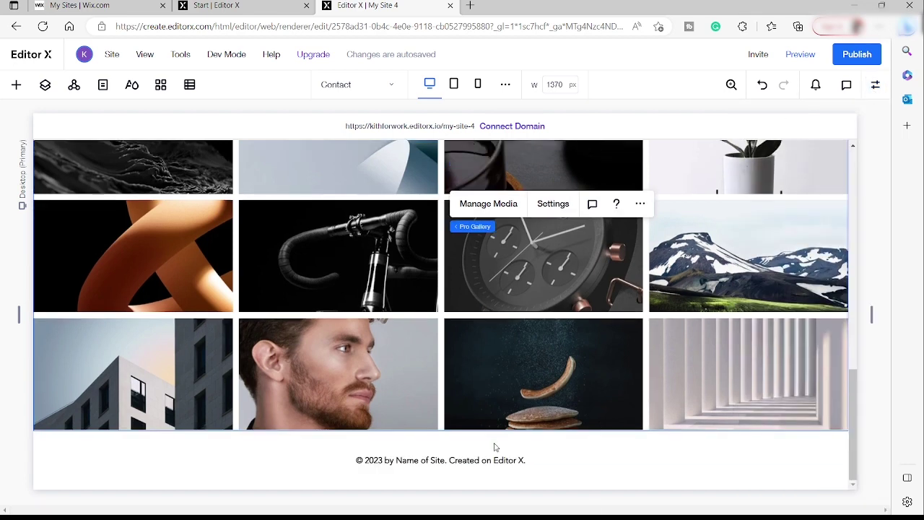
click(440, 432)
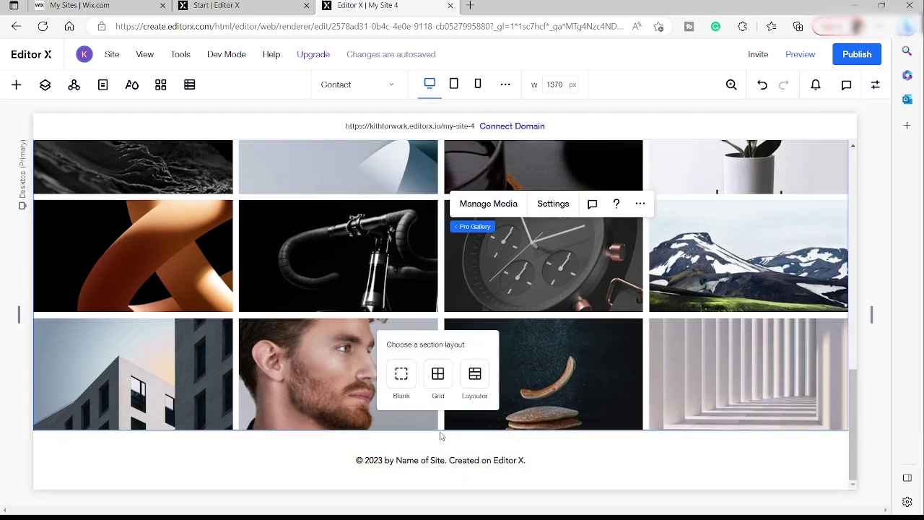
click(438, 375)
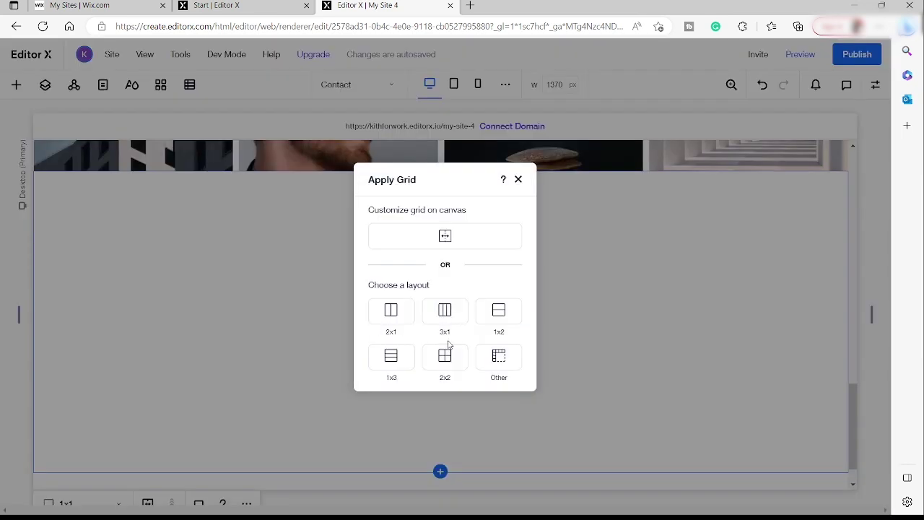
click(444, 242)
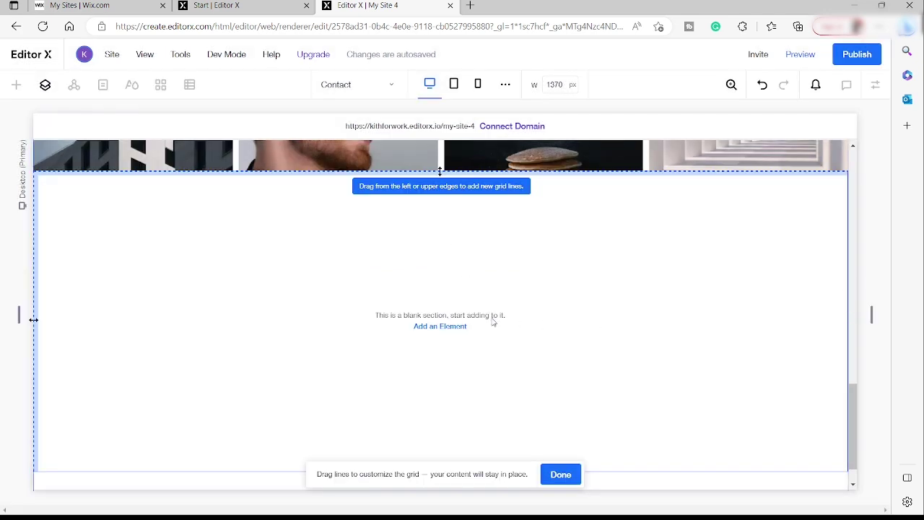
drag(33, 318, 119, 323)
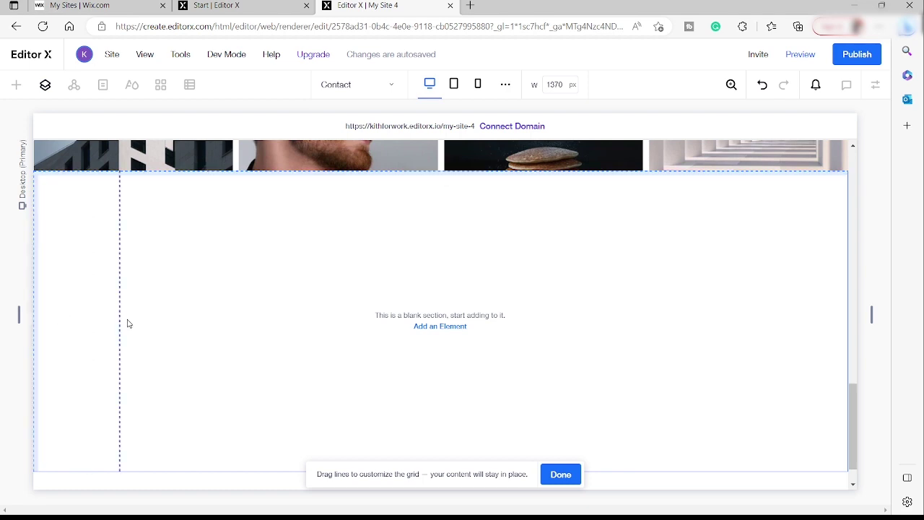
drag(552, 362, 329, 372)
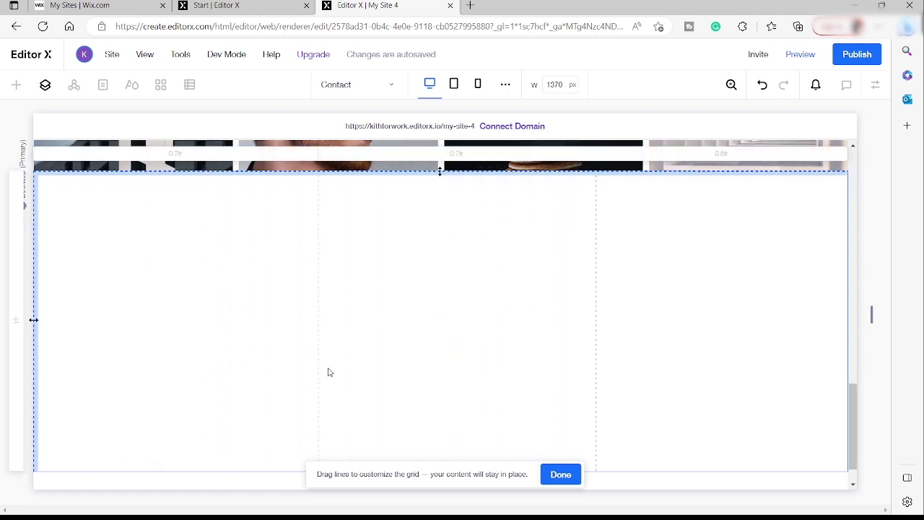
click(564, 477)
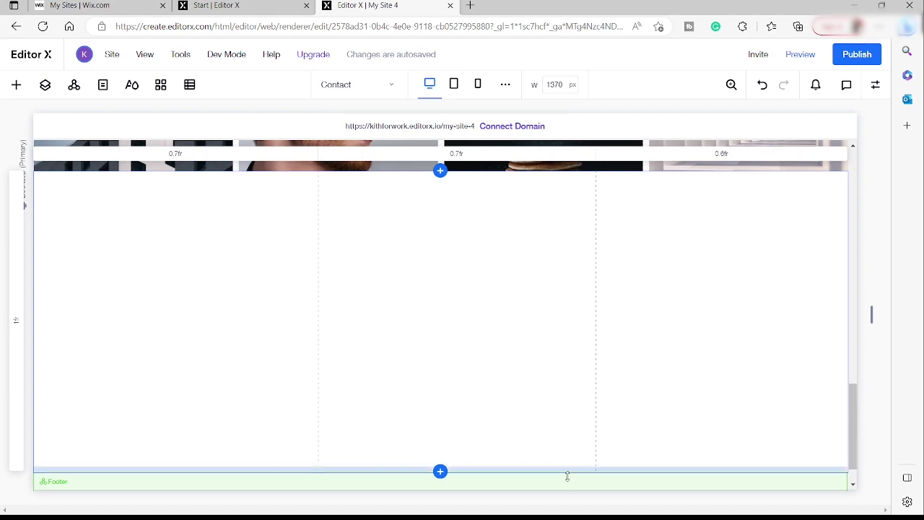
Preview the Contact page on desktop and at the Mobile breakpoint
scroll(495, 397, up, 3)
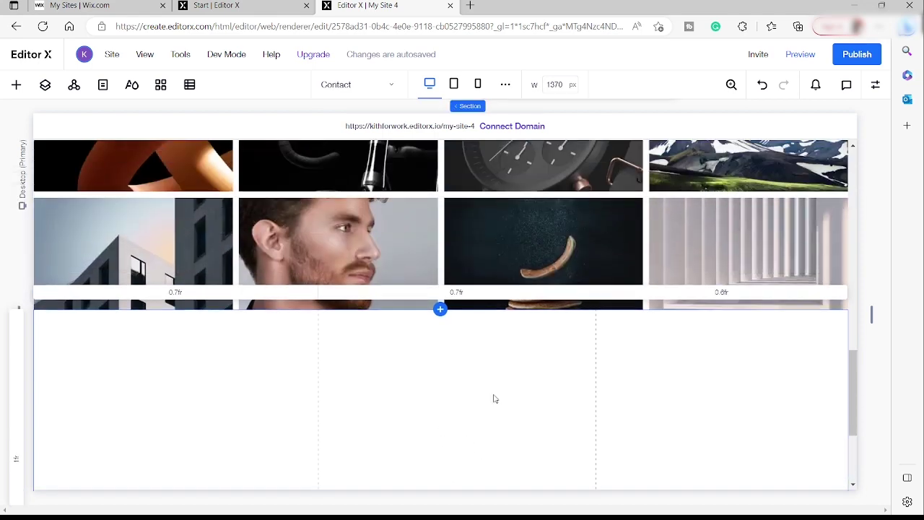
key(ctrl+shift+p)
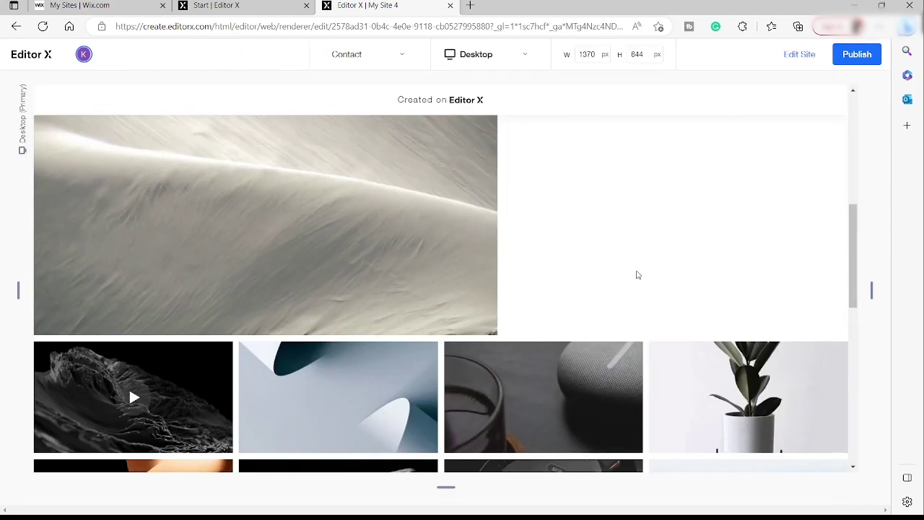
click(524, 54)
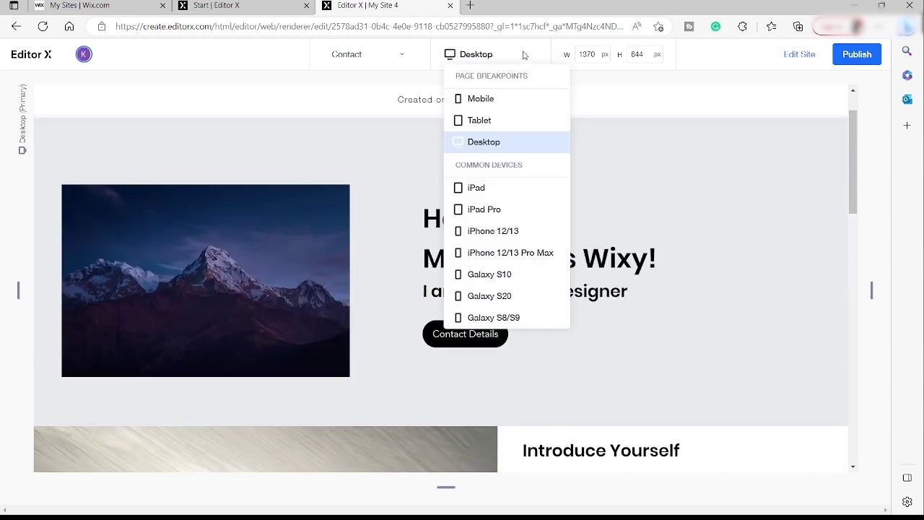
click(503, 98)
Return to editing at the mobile breakpoint, centre the mountain image at the container's top and stack the titles below it
key(ctrl+shift+p)
drag(394, 286, 510, 270)
drag(458, 237, 479, 231)
drag(466, 279, 396, 353)
drag(460, 310, 408, 311)
drag(505, 289, 543, 299)
drag(480, 265, 462, 270)
Widen the "I am a Graphic Designer" text to about 262 px and move the Contact Details button below it
click(430, 347)
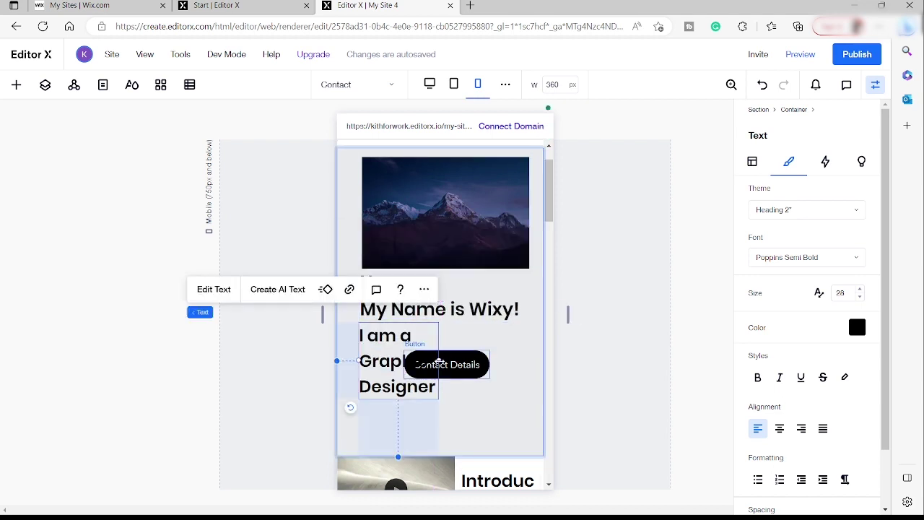
drag(439, 361, 517, 358)
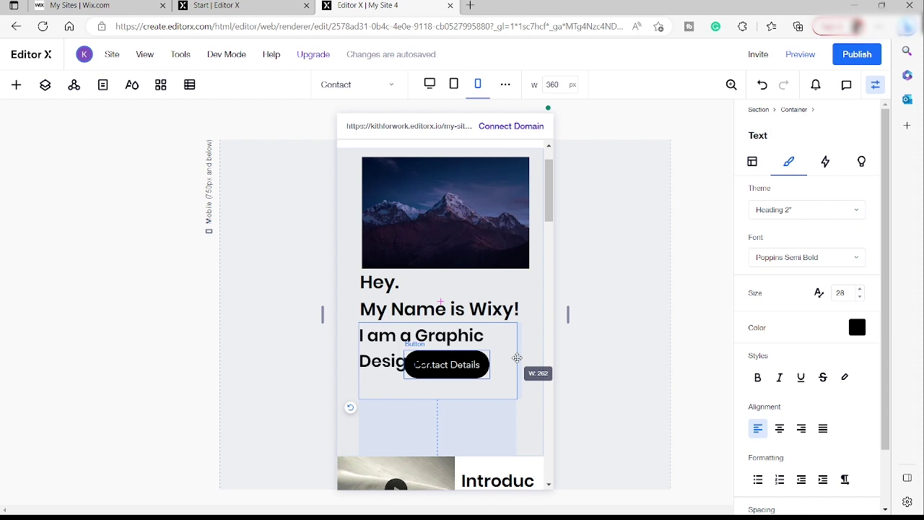
click(452, 371)
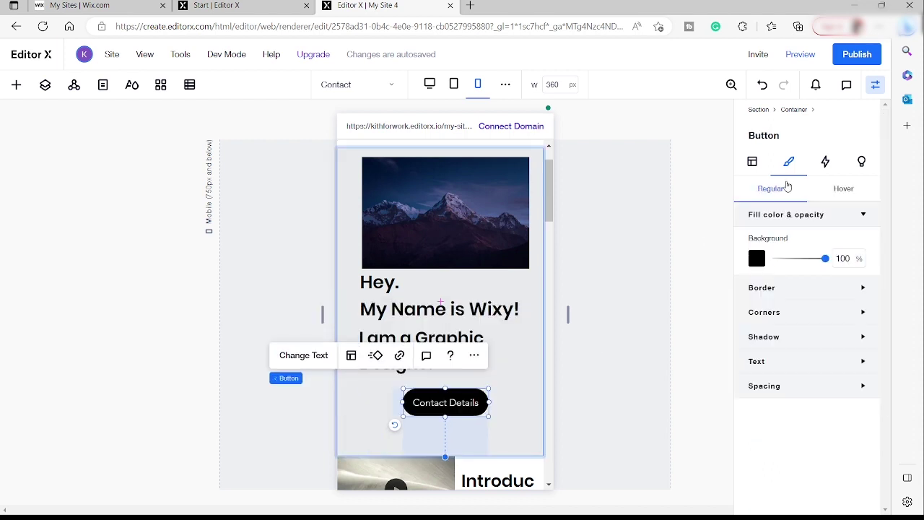